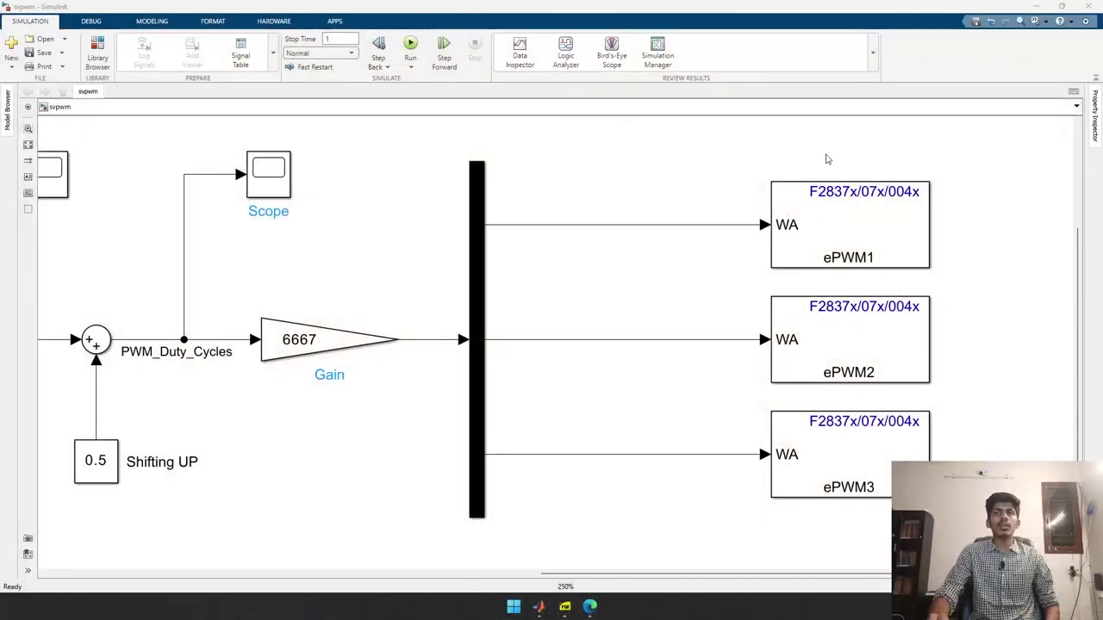
# Step: Survey the three ePWM blocks and the pwm library results, then fit the whole model in view
pyautogui.scroll(-4, 826, 159)
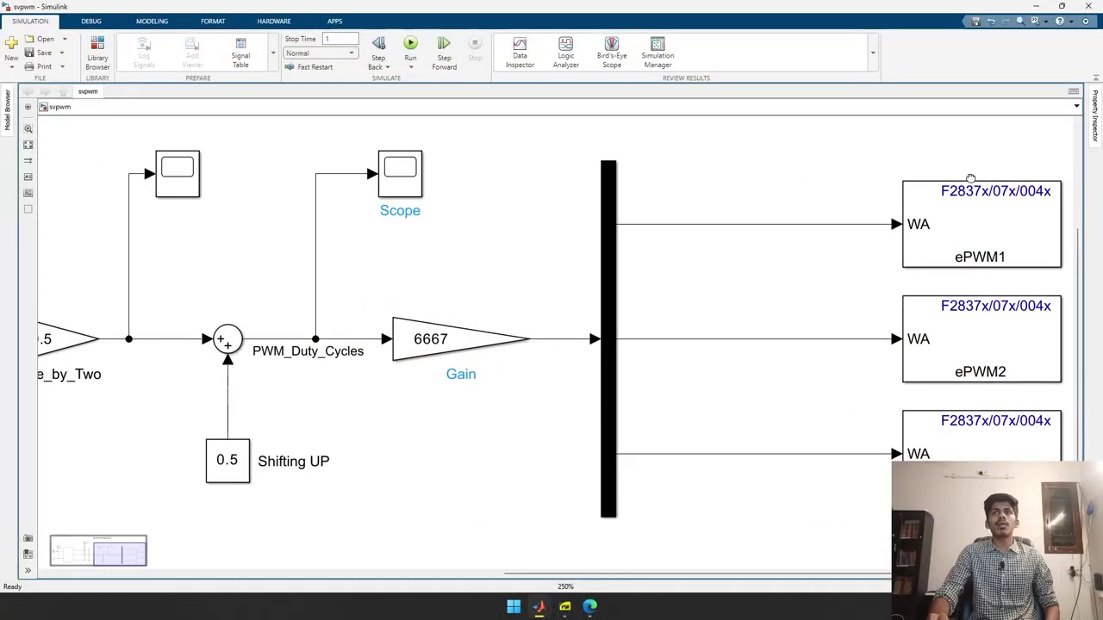
pyautogui.moveTo(1023, 302); pyautogui.dragTo(1047, 466)
pyautogui.moveTo(953, 494); pyautogui.dragTo(654, 438)
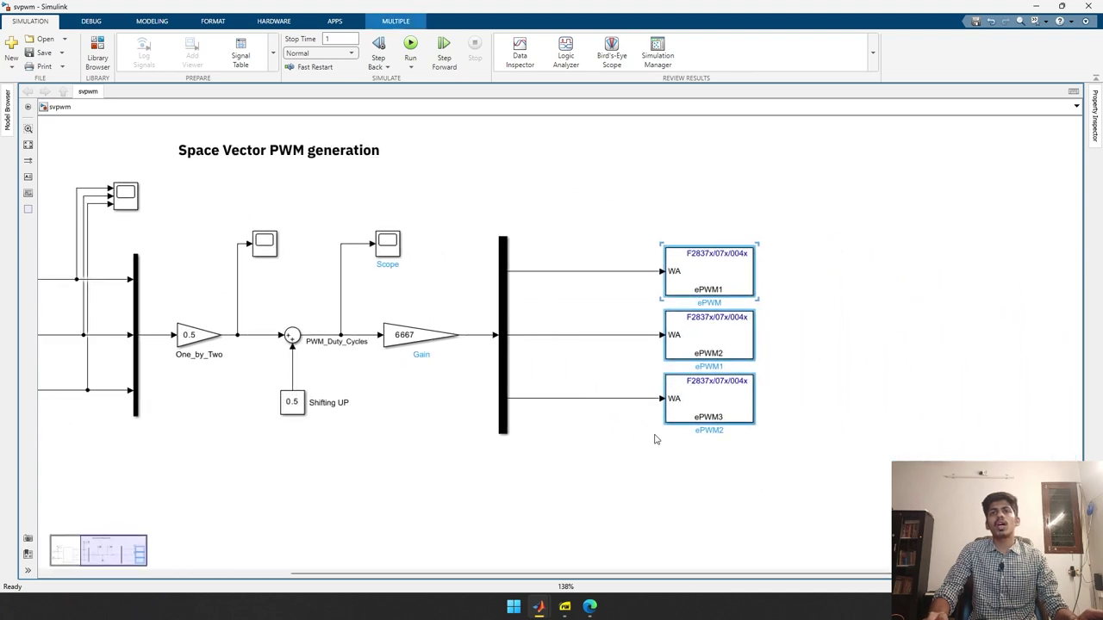
pyautogui.scroll(3, 884, 313)
pyautogui.click(102, 55)
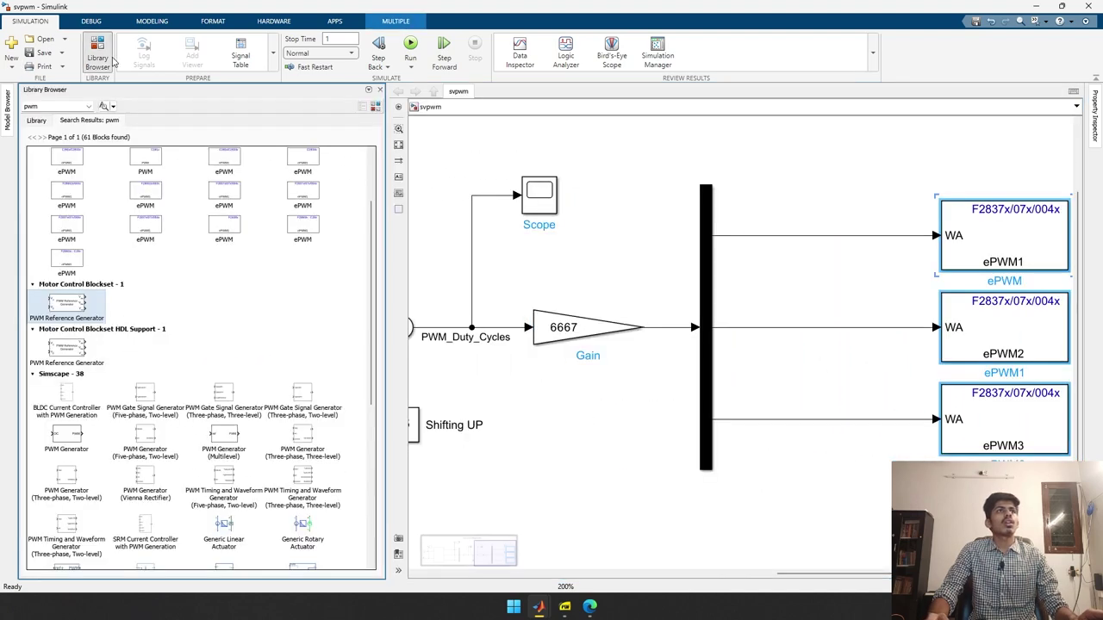
pyautogui.scroll(5, 114, 259)
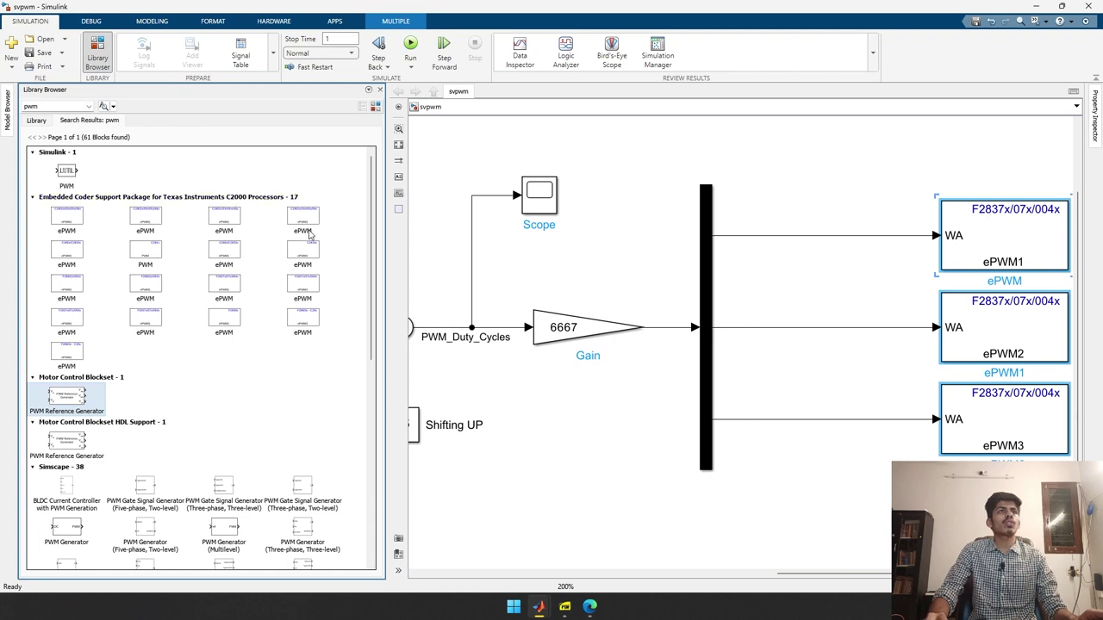
pyautogui.click(379, 89)
pyautogui.click(462, 452)
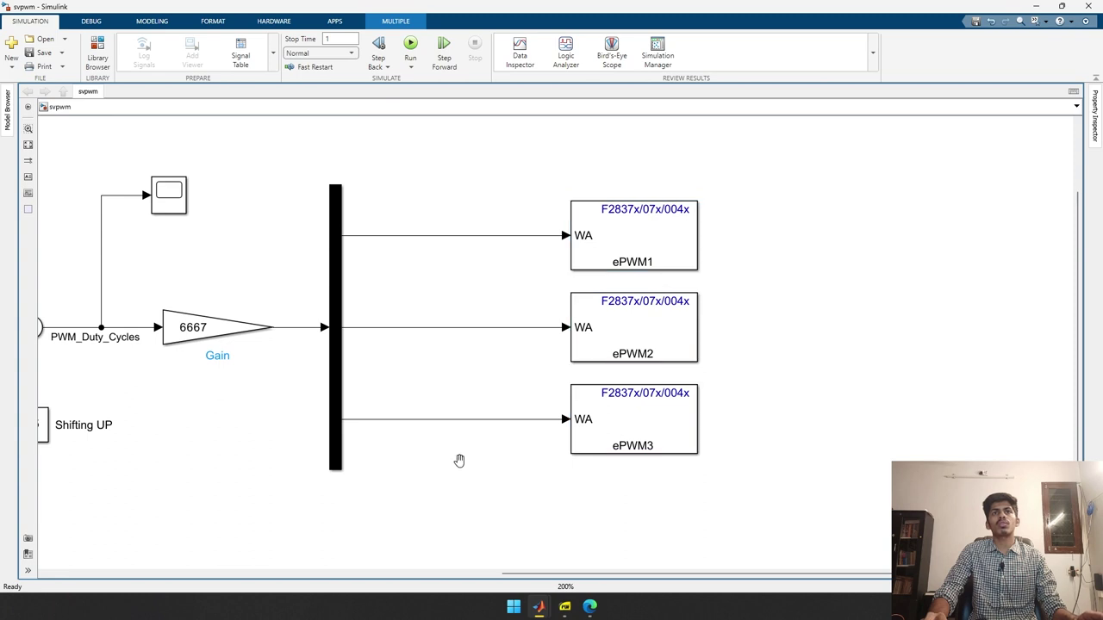
pyautogui.press('space')
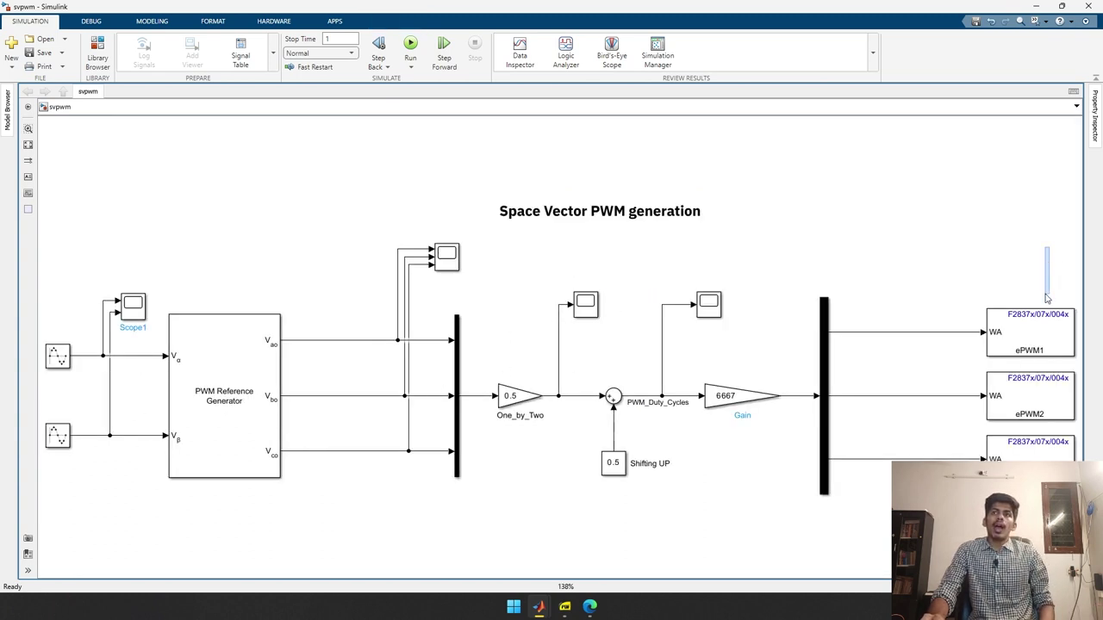
# Step: Review ePWM1's 6667 timer period and TBCLK prescaler divider, then show the Hardware tab options
pyautogui.moveTo(1050, 248); pyautogui.dragTo(1040, 461)
pyautogui.click(1026, 319)
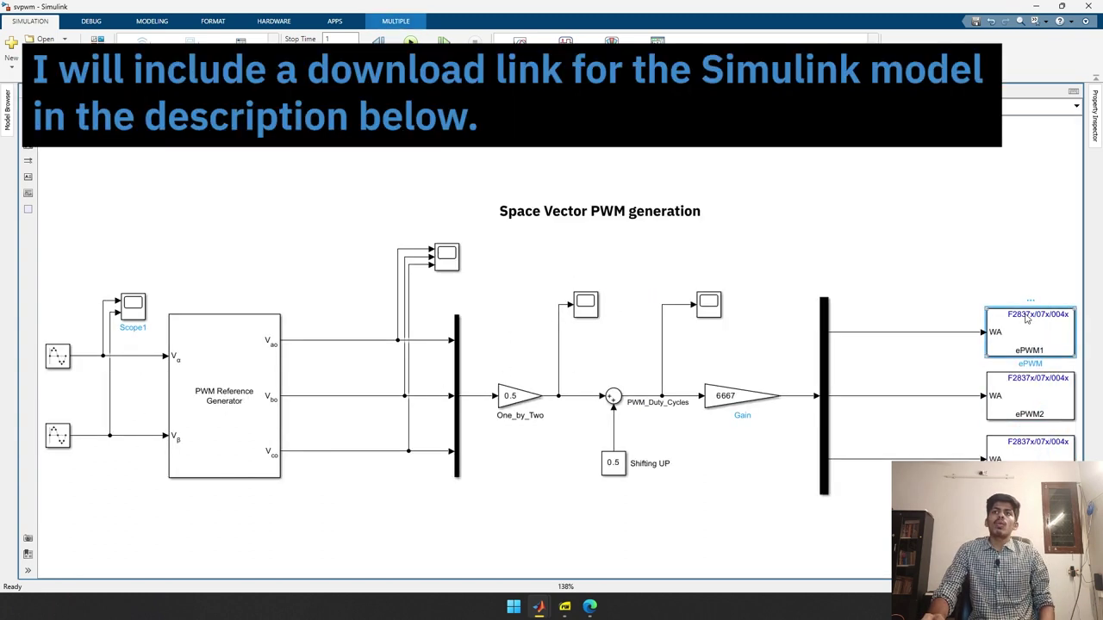
pyautogui.doubleClick(1026, 320)
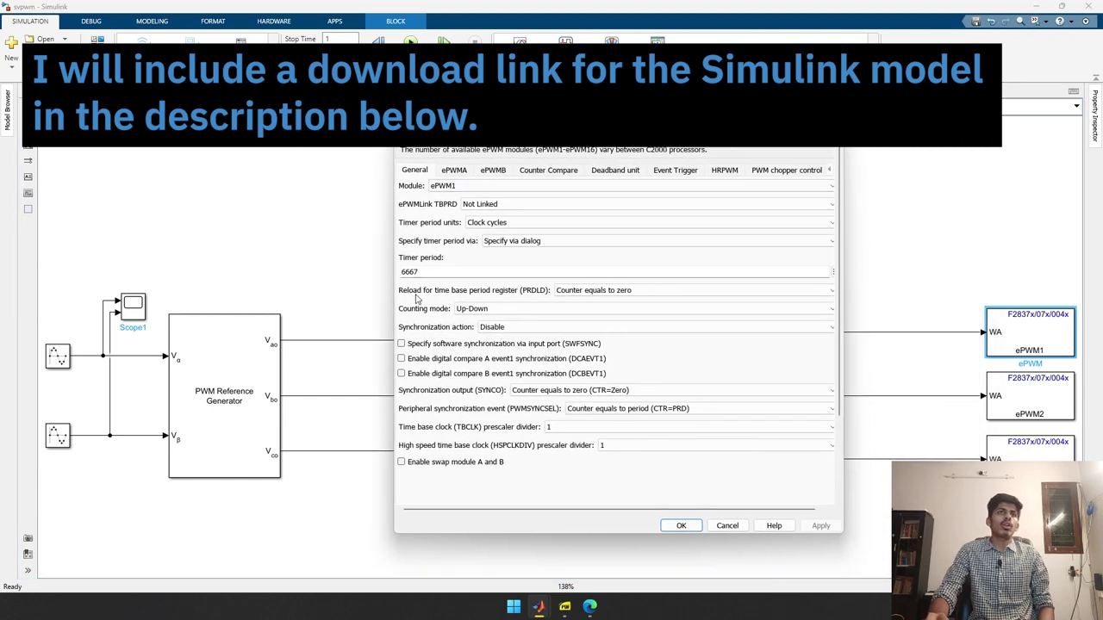
pyautogui.doubleClick(422, 272)
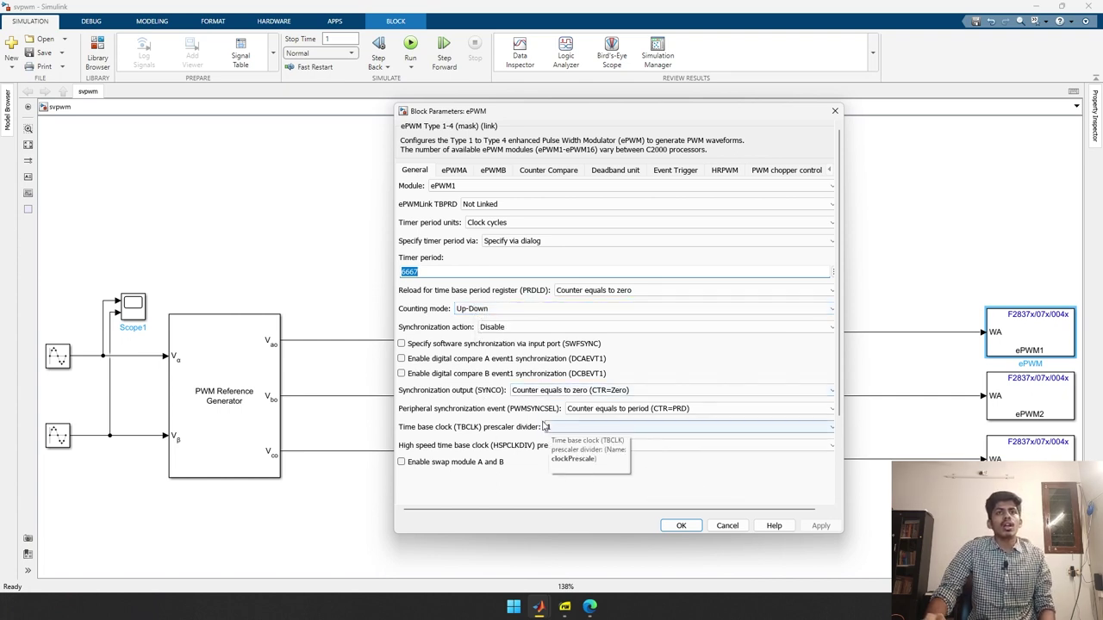
pyautogui.moveTo(506, 426); pyautogui.dragTo(582, 448)
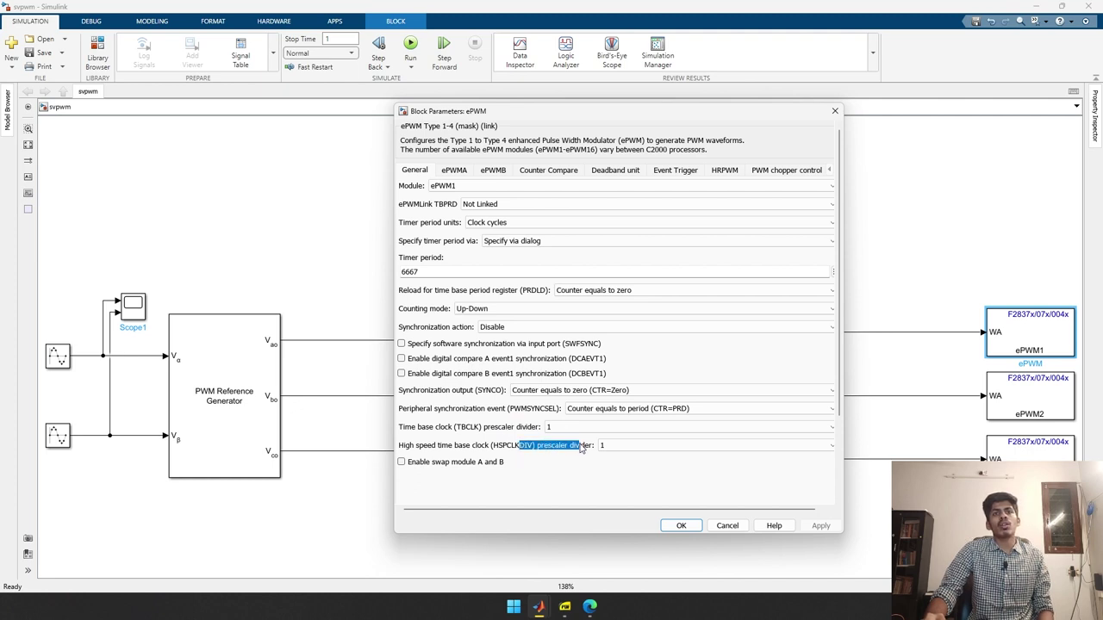
pyautogui.doubleClick(499, 427)
pyautogui.click(541, 450)
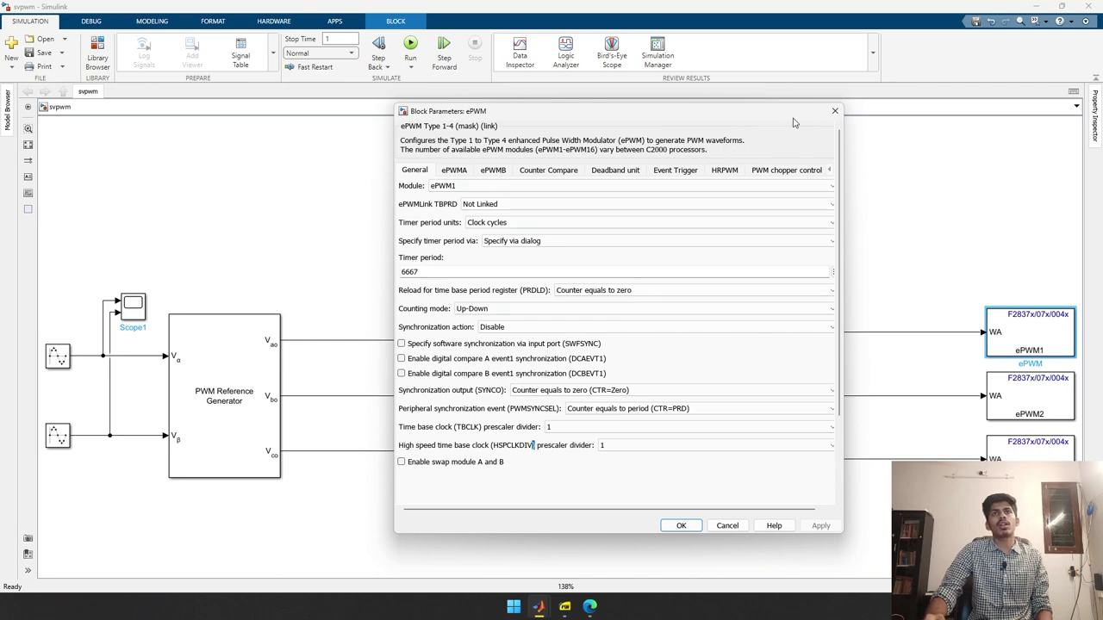
pyautogui.click(834, 110)
pyautogui.click(278, 22)
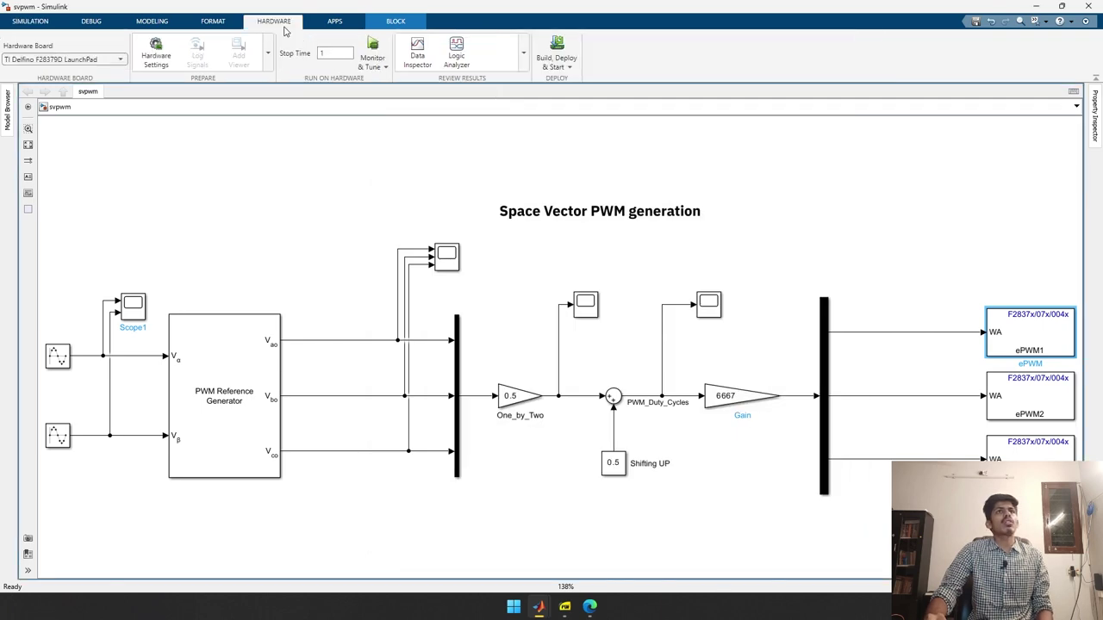
pyautogui.click(159, 51)
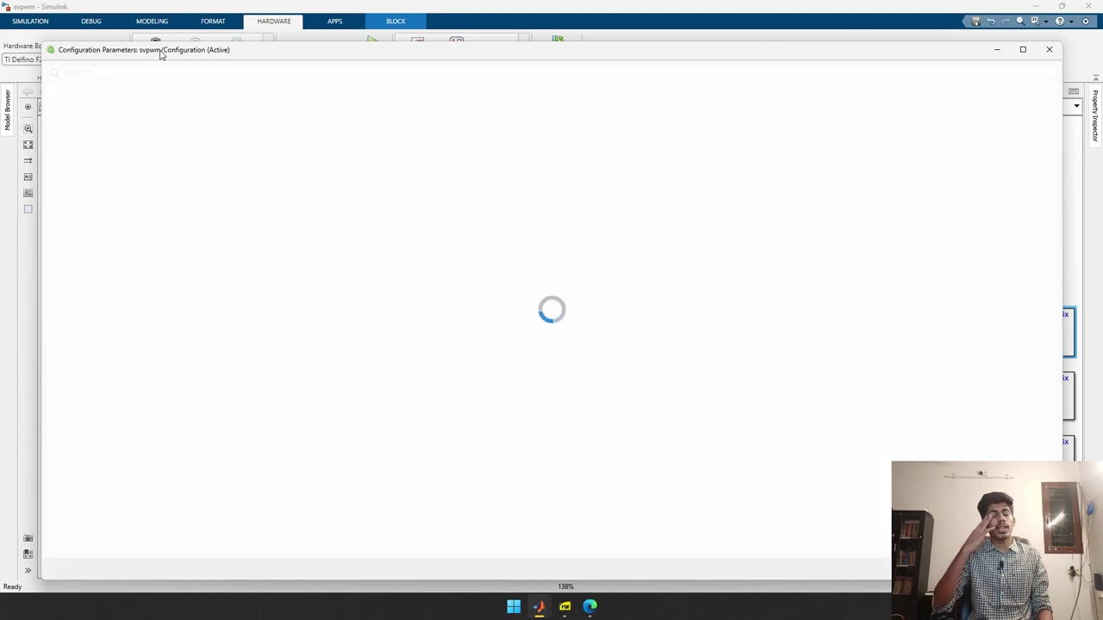
pyautogui.click(211, 263)
pyautogui.scroll(-3, 212, 271)
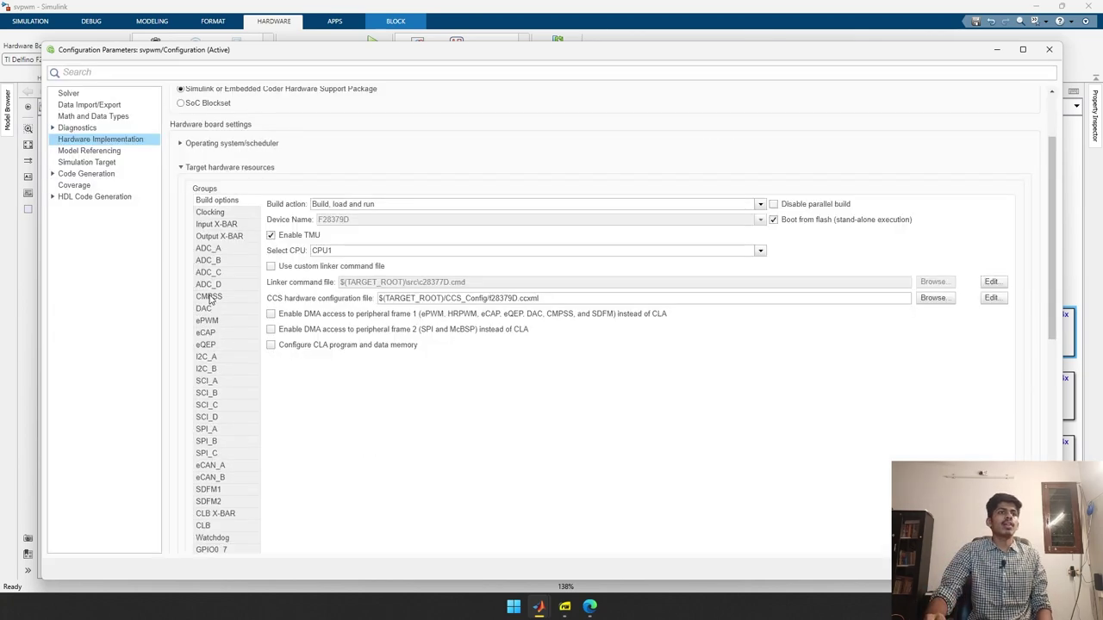
pyautogui.click(234, 326)
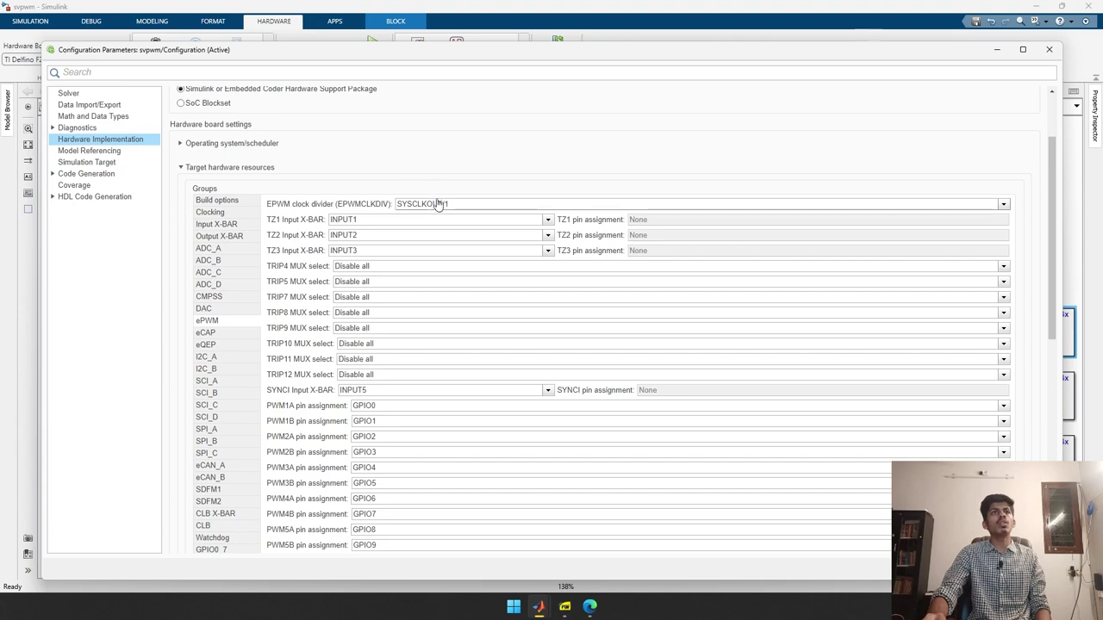
pyautogui.click(1050, 53)
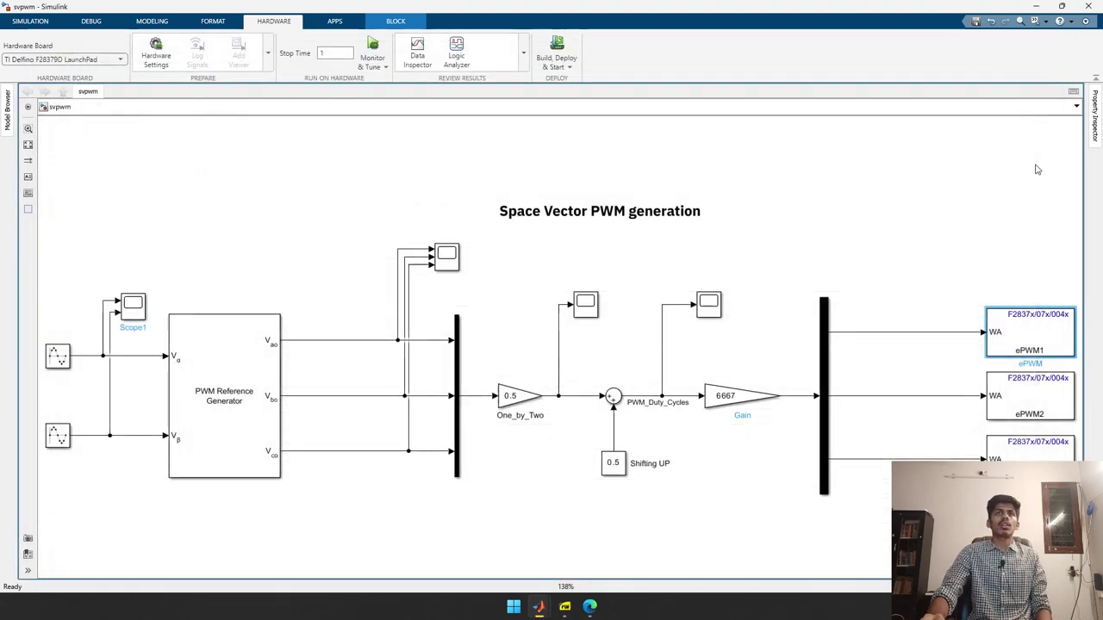
pyautogui.scroll(1, 779, 294)
pyautogui.scroll(3, 741, 279)
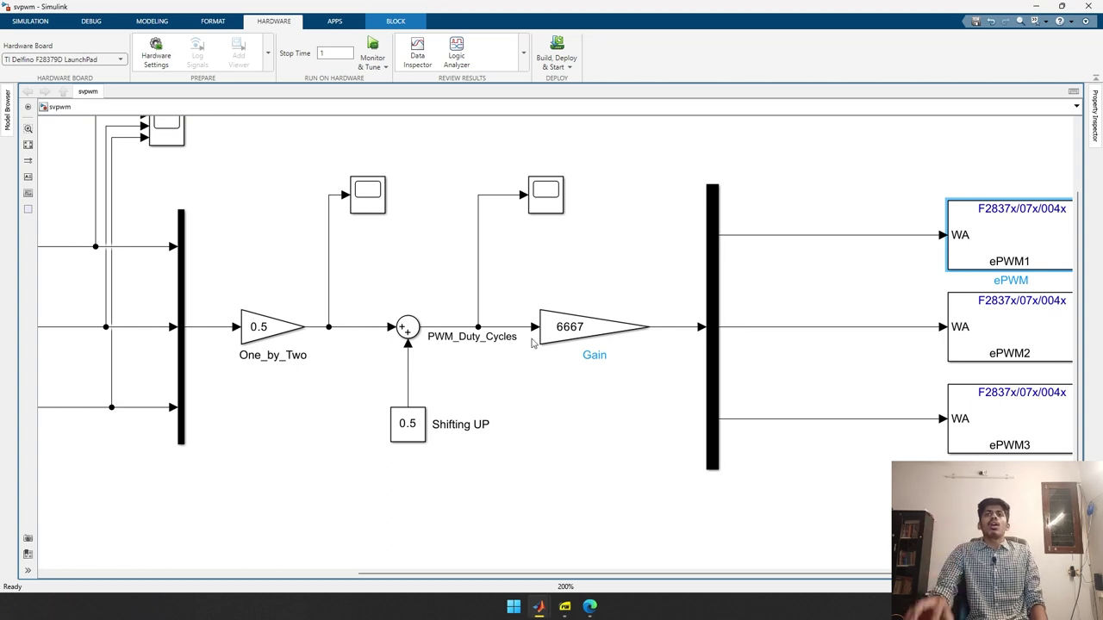
pyautogui.moveTo(640, 298); pyautogui.dragTo(529, 322)
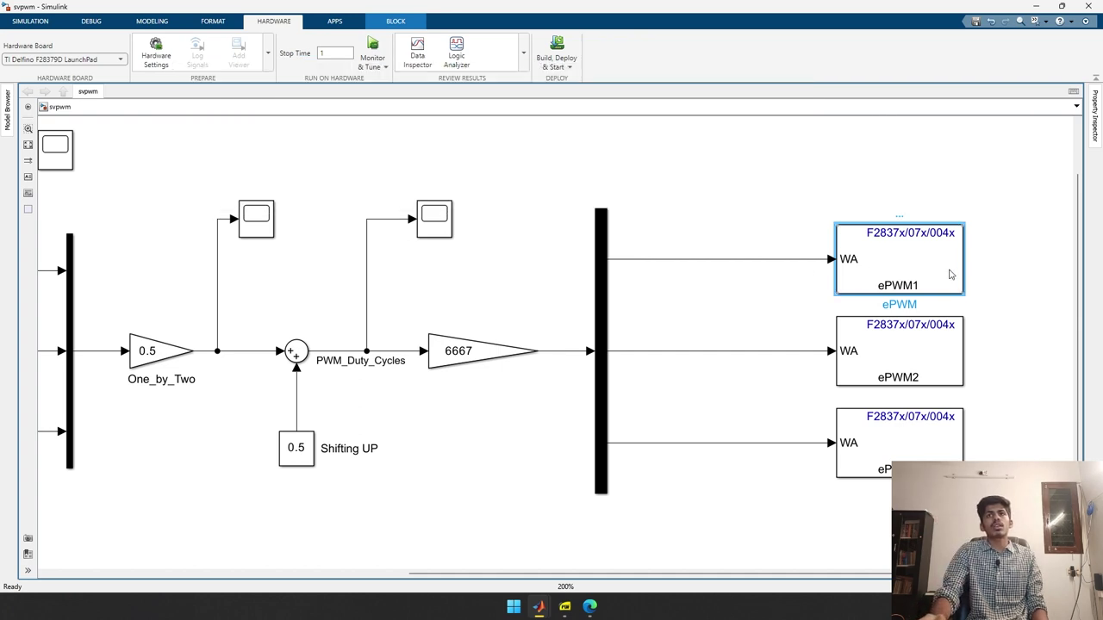
# Step: Open ePWM1's parameters and browse its ePWMA, ePWMB, Counter Compare and Deadband tabs
pyautogui.doubleClick(899, 268)
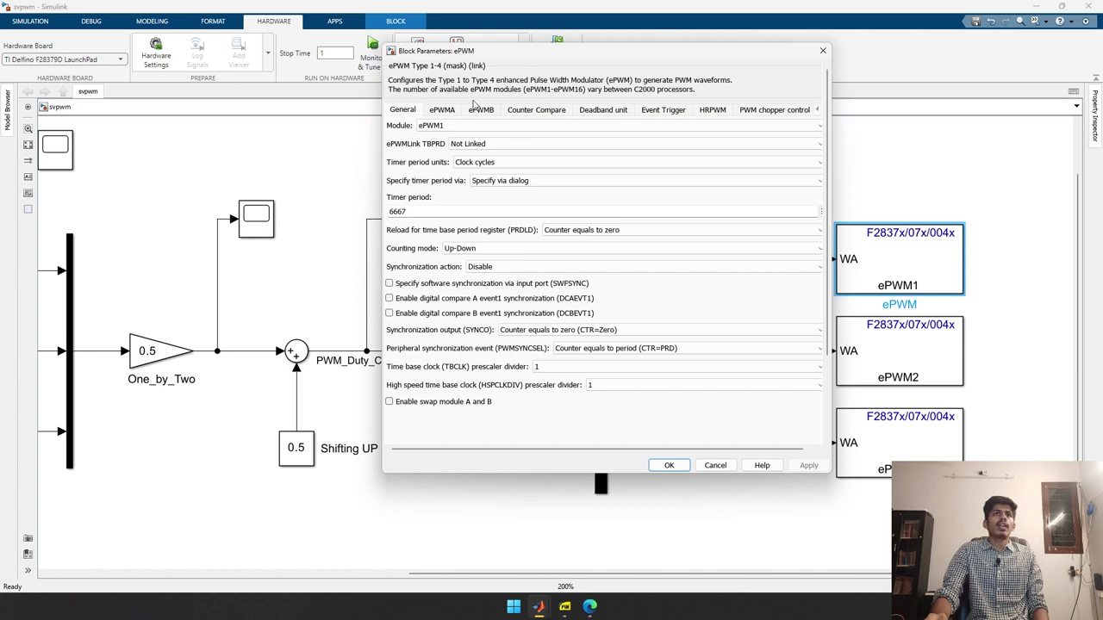
pyautogui.click(437, 112)
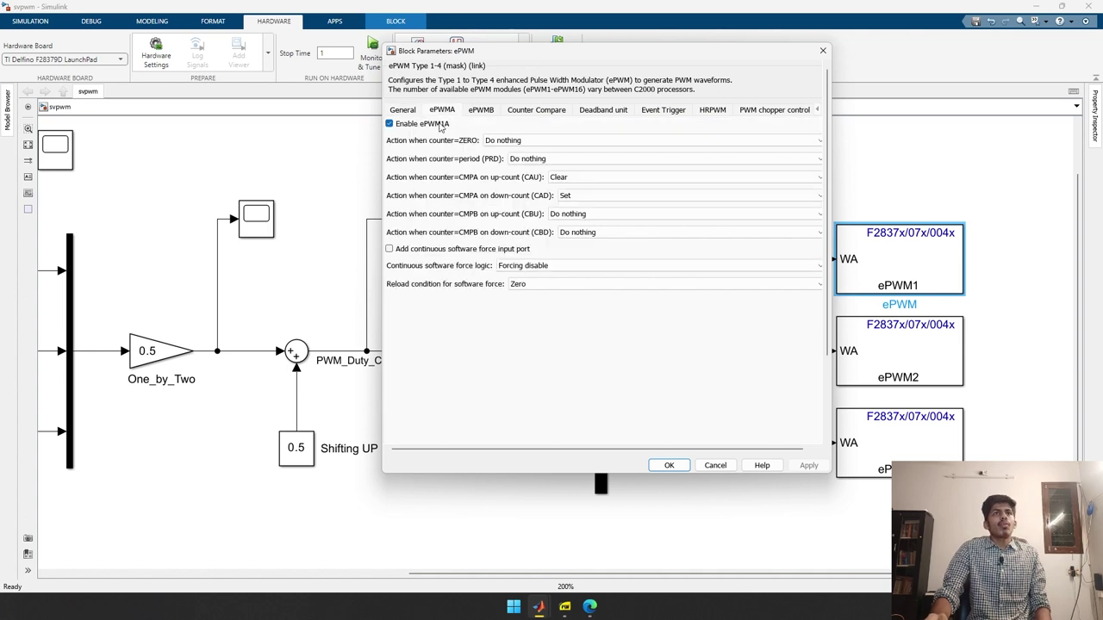
pyautogui.click(479, 112)
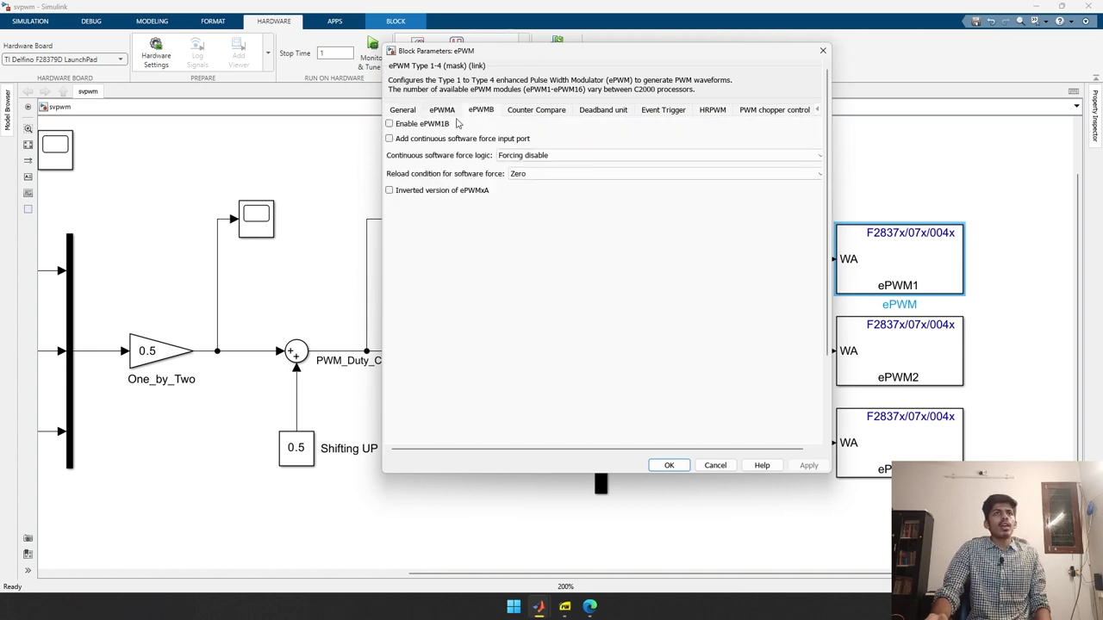
pyautogui.click(543, 116)
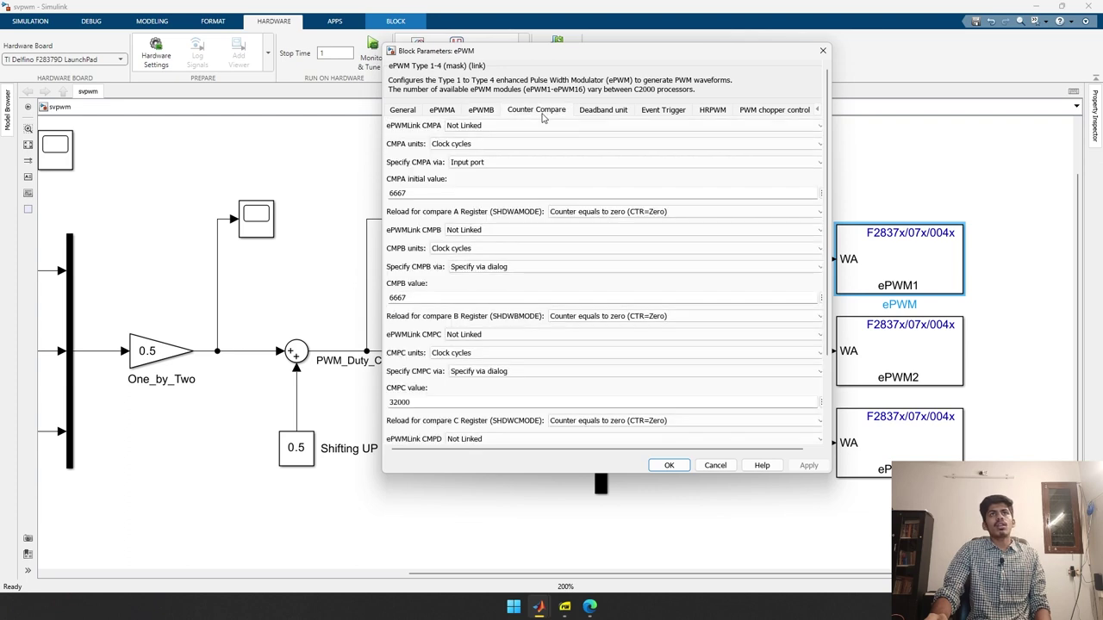
pyautogui.click(593, 116)
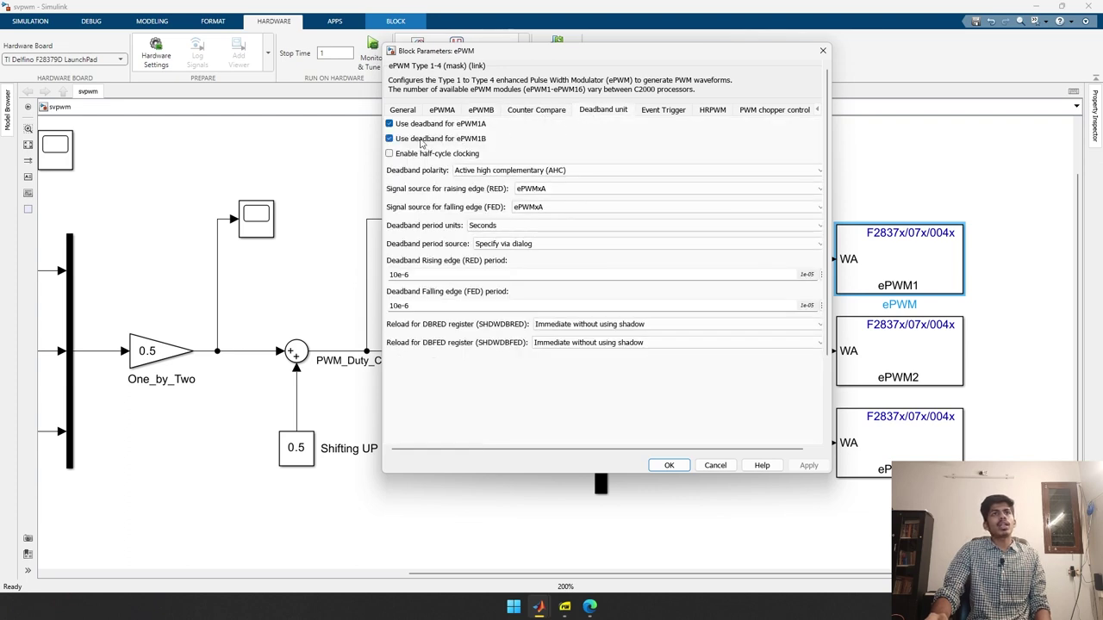
pyautogui.click(482, 112)
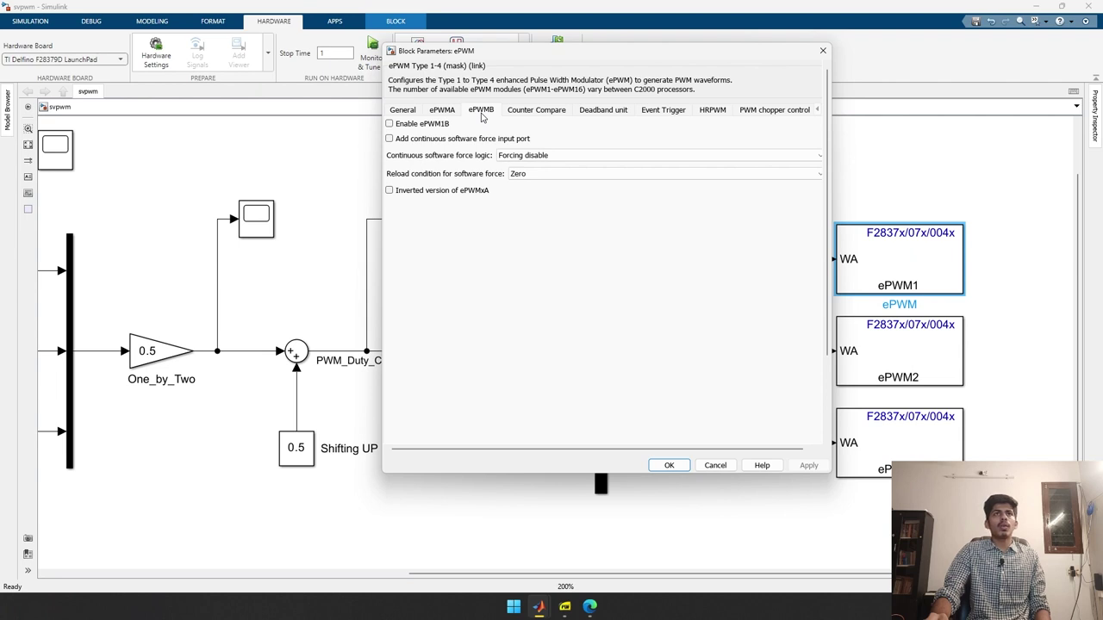
# Step: Return to the General tab and confirm the module stays ePWM1 with timer period 6667
pyautogui.moveTo(574, 59); pyautogui.dragTo(549, 64)
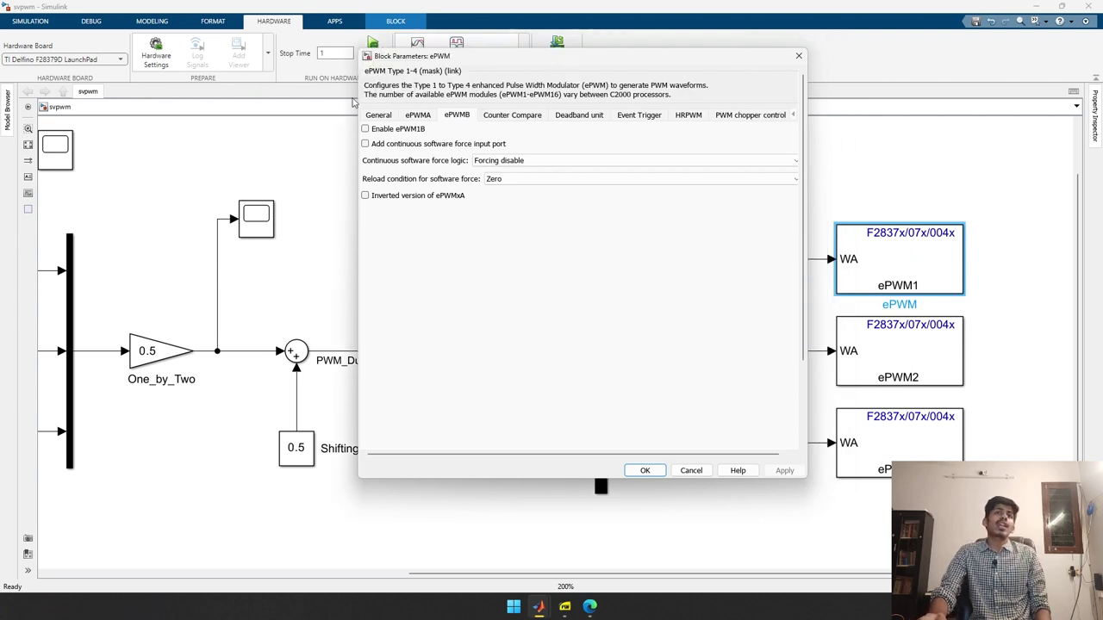
pyautogui.click(384, 114)
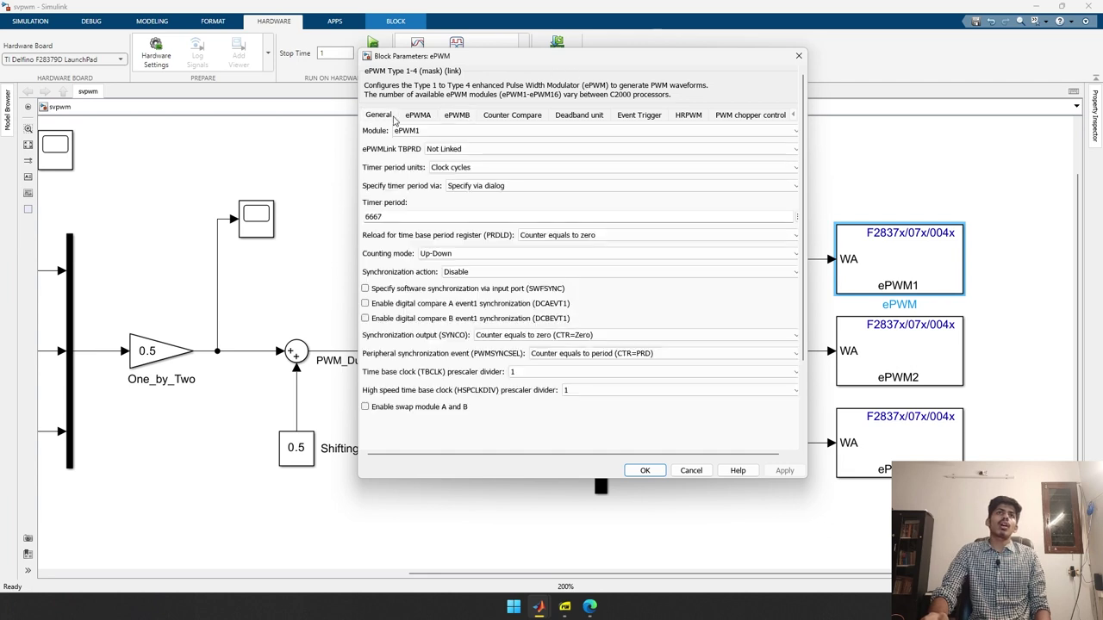
pyautogui.click(434, 130)
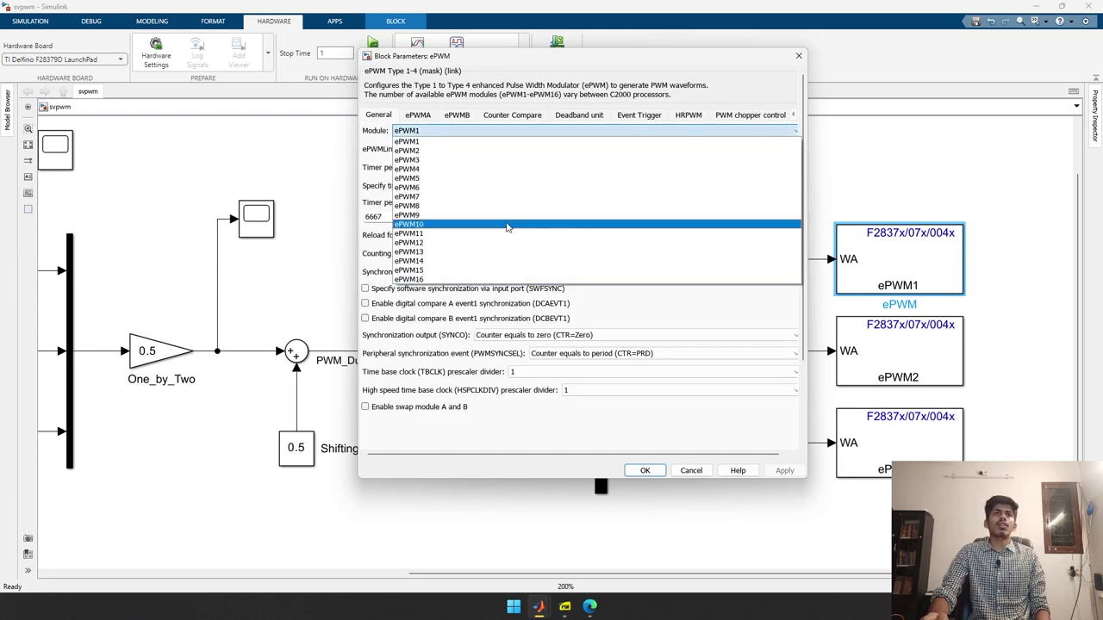
pyautogui.click(499, 141)
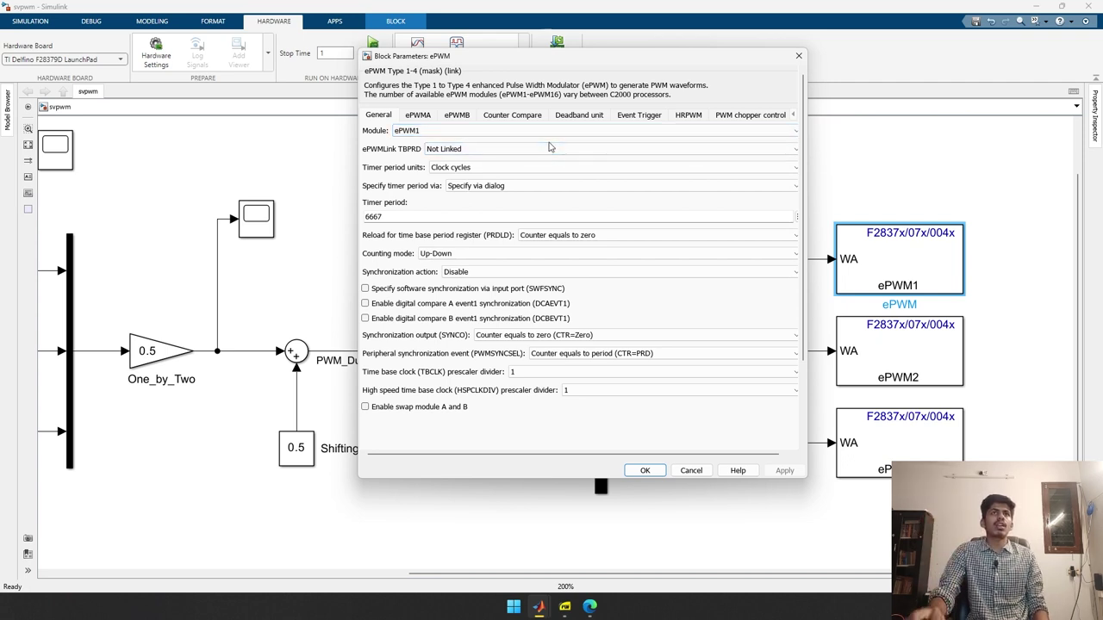
# Step: Check ePWM1's 10e-6 deadband period and keep CMPA sourced from the input port
pyautogui.click(578, 114)
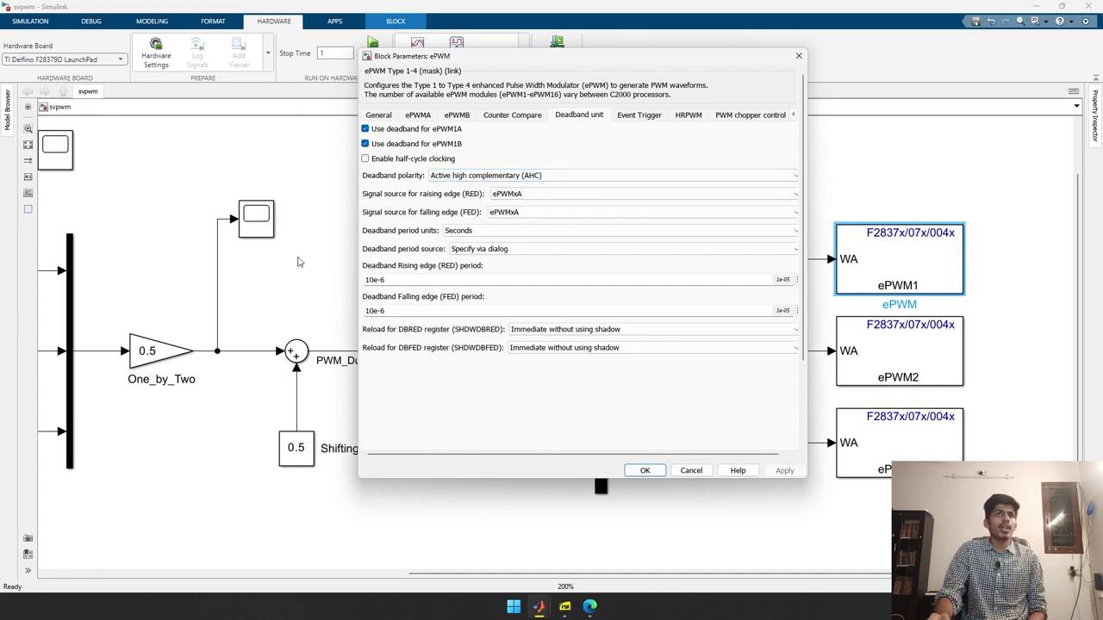
pyautogui.doubleClick(404, 275)
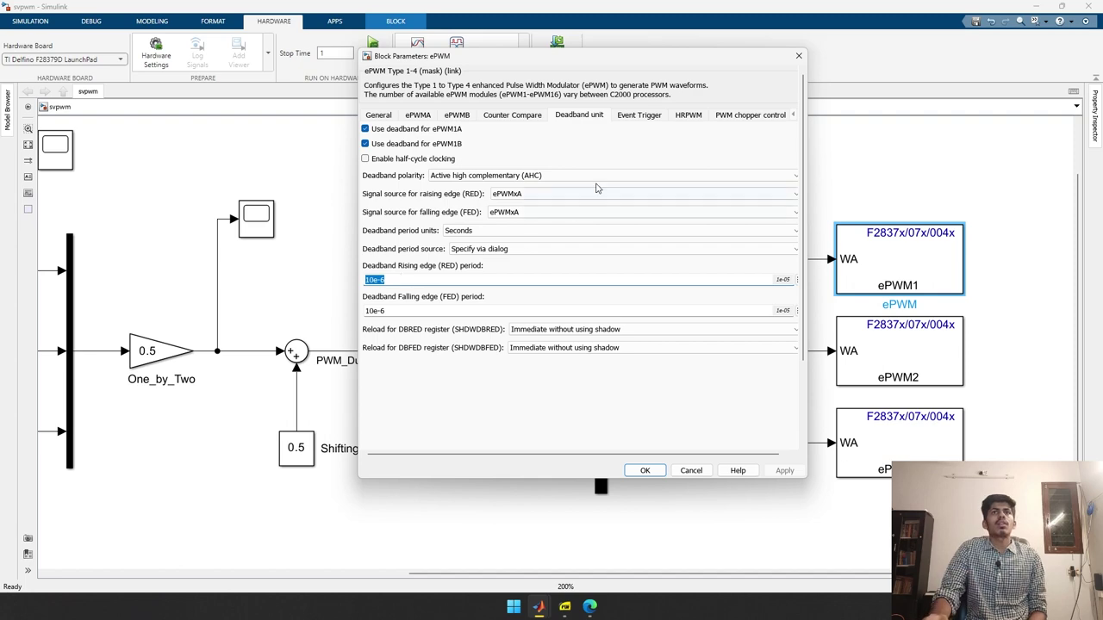
pyautogui.click(531, 117)
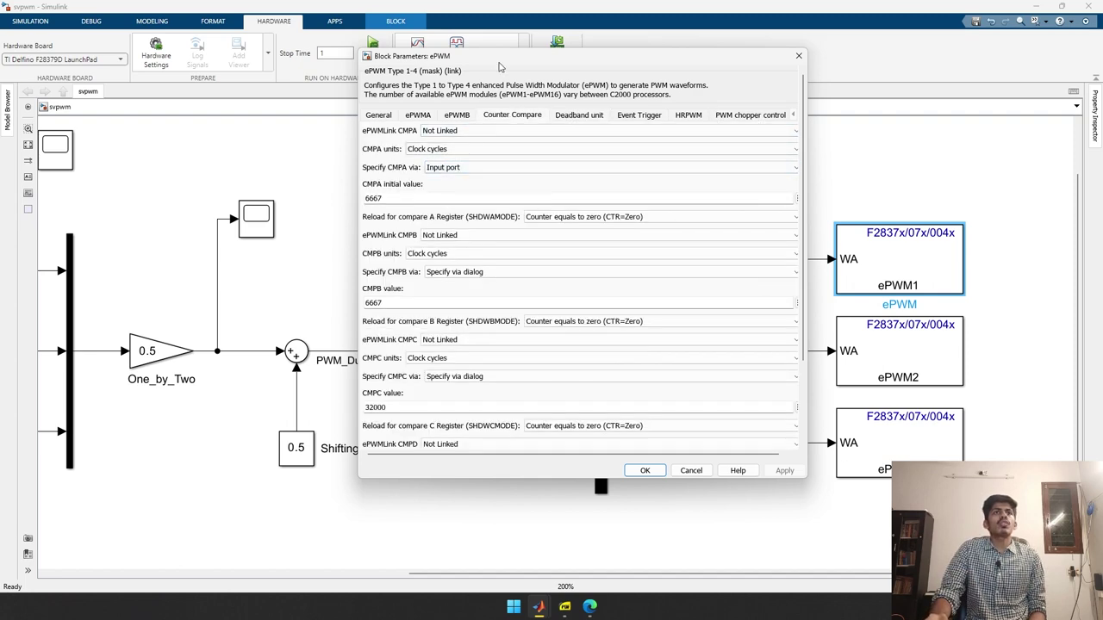
pyautogui.moveTo(501, 55); pyautogui.dragTo(326, 85)
pyautogui.click(306, 199)
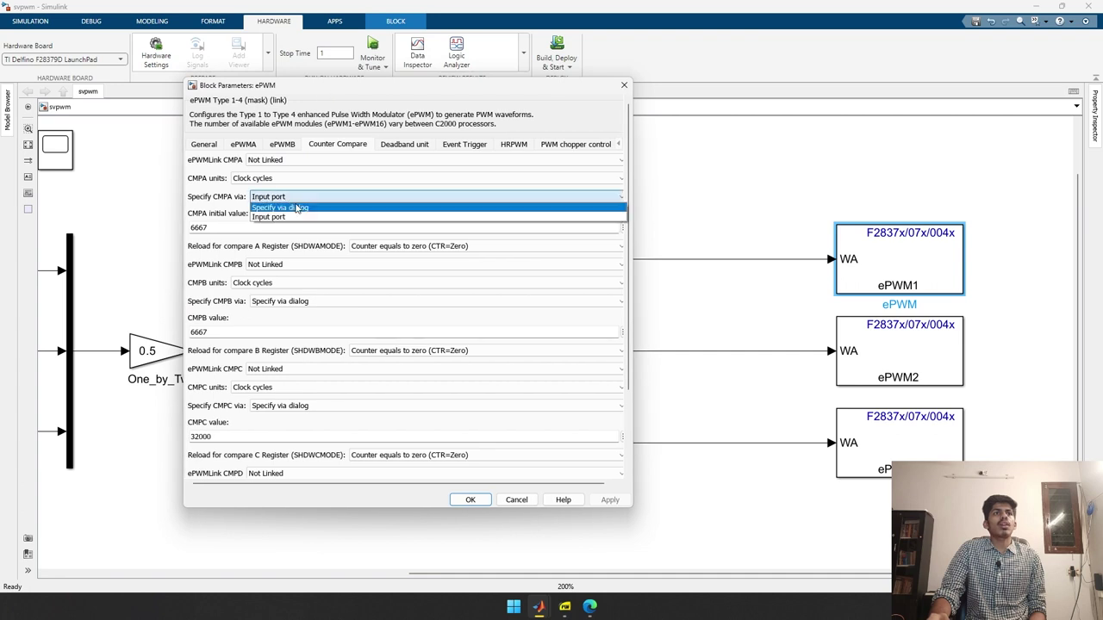
pyautogui.moveTo(211, 196); pyautogui.dragTo(230, 212)
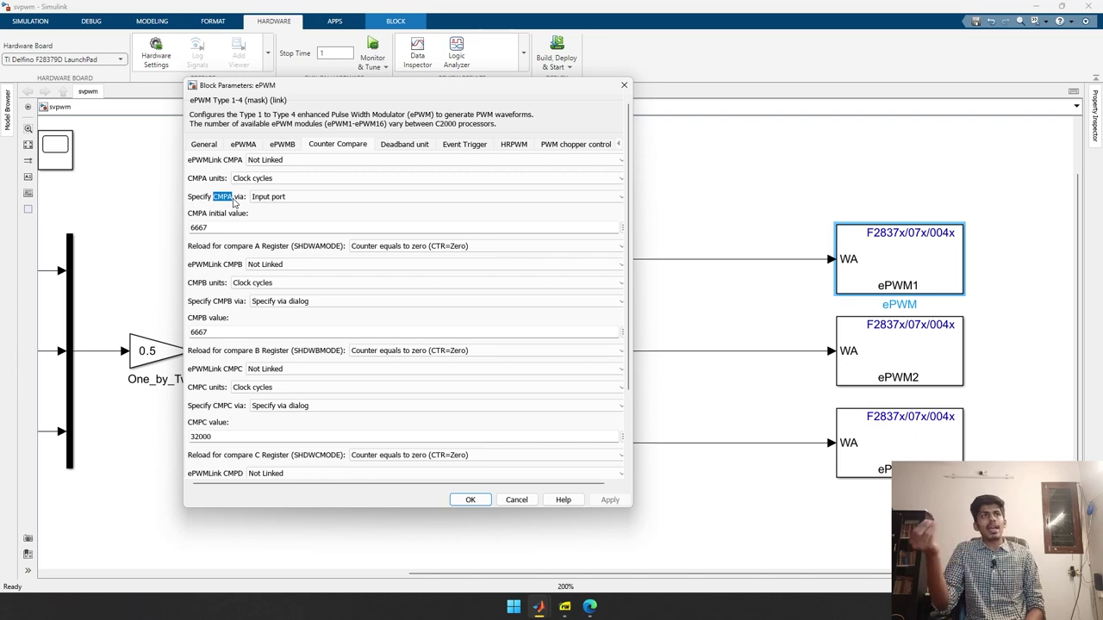
pyautogui.click(220, 147)
pyautogui.hotkey('alt', 'Tab')
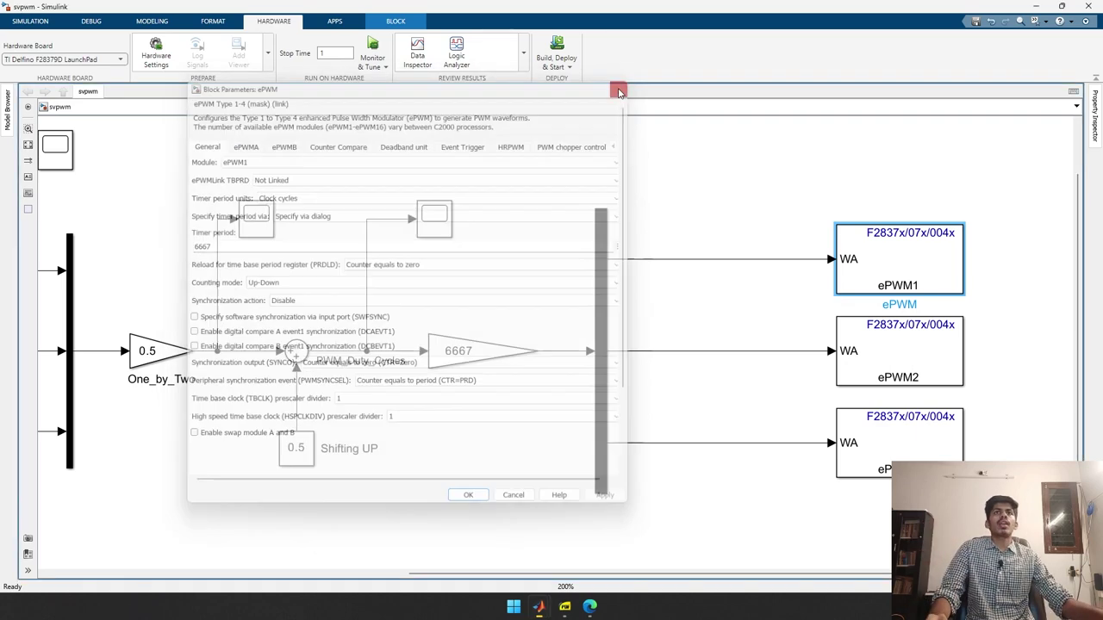
# Step: Scroll PWM.nb to the Manipulate plot and lower the comparisonValue line to about 2600
pyautogui.scroll(2, 565, 283)
pyautogui.scroll(-4, 529, 244)
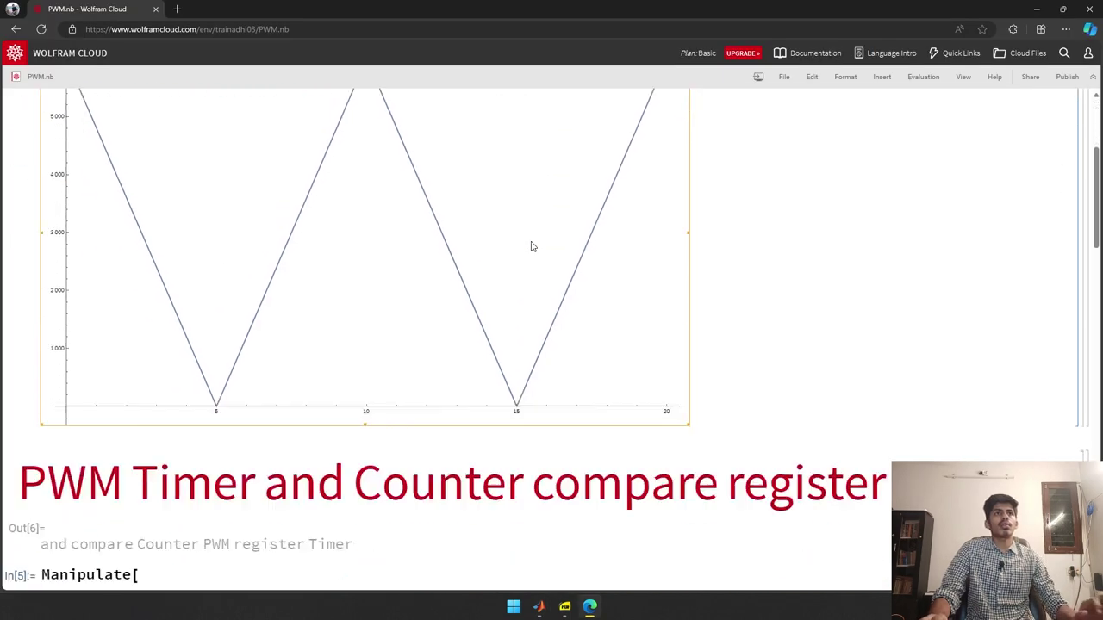
pyautogui.scroll(3, 526, 241)
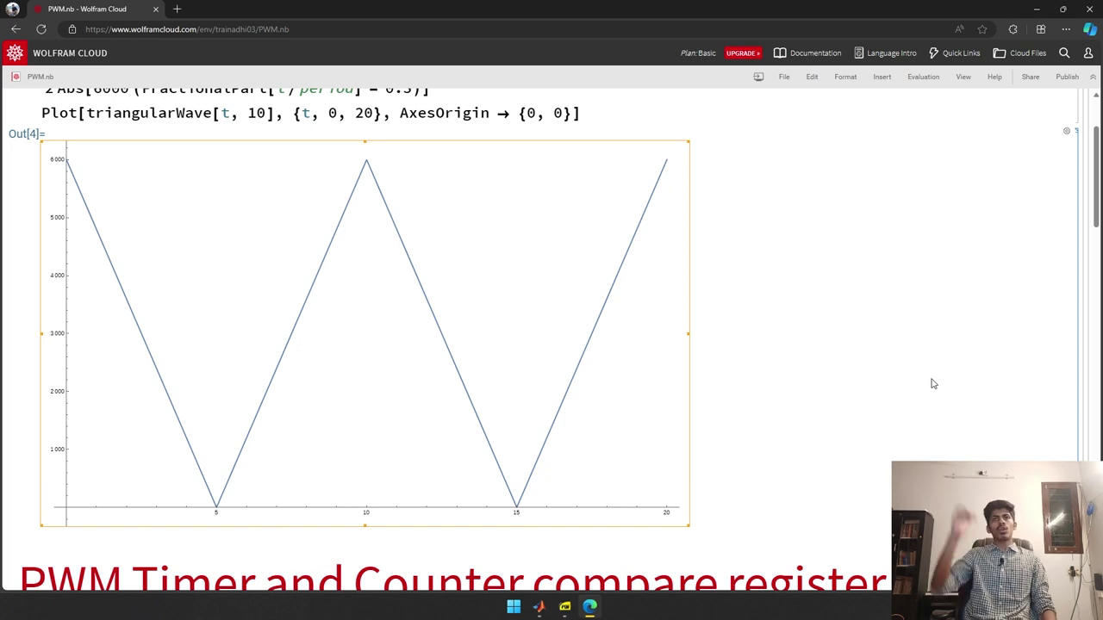
pyautogui.scroll(-2, 39, 303)
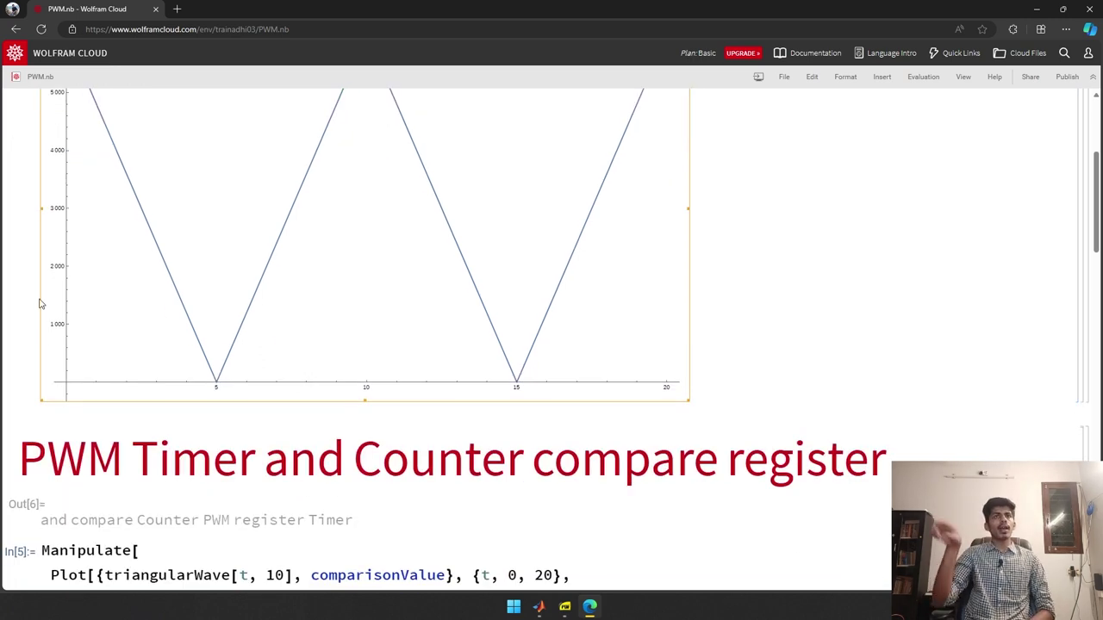
pyautogui.scroll(-5, 39, 304)
pyautogui.scroll(-2, 116, 293)
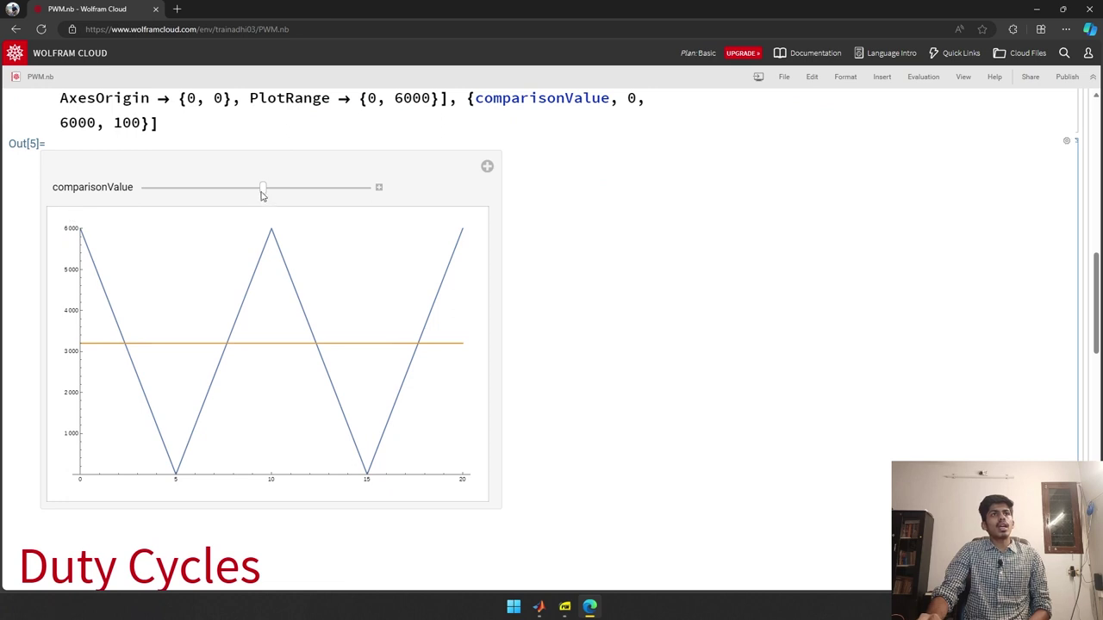
pyautogui.moveTo(263, 189); pyautogui.dragTo(242, 190)
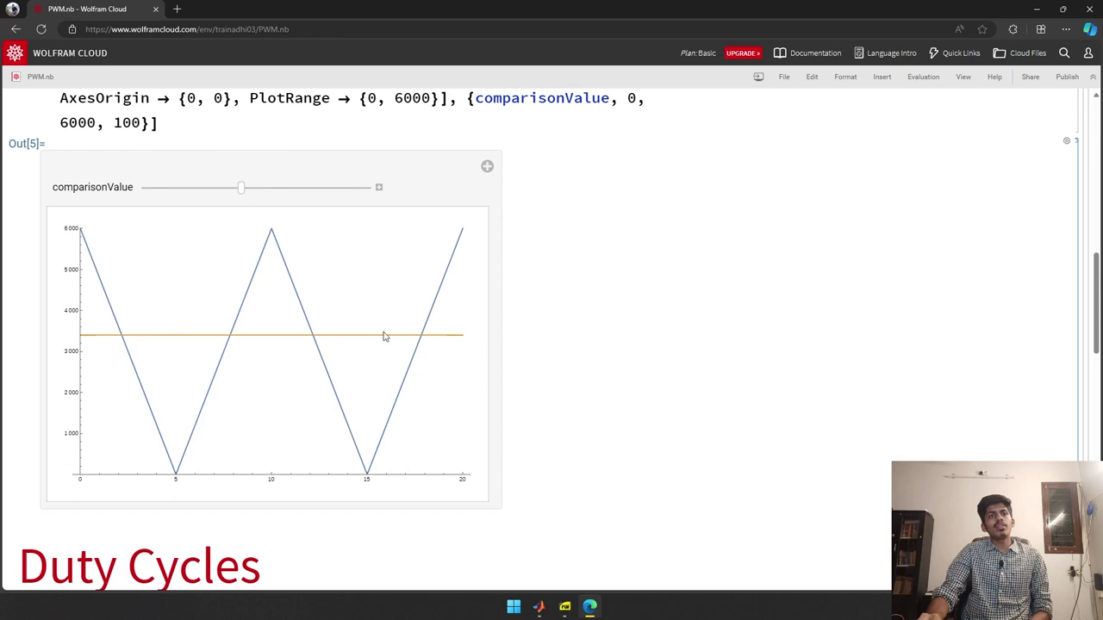
# Step: Open ePWM1 and switch the timer period source to Input port, then back to dialog
pyautogui.moveTo(539, 607)
pyautogui.click(539, 566)
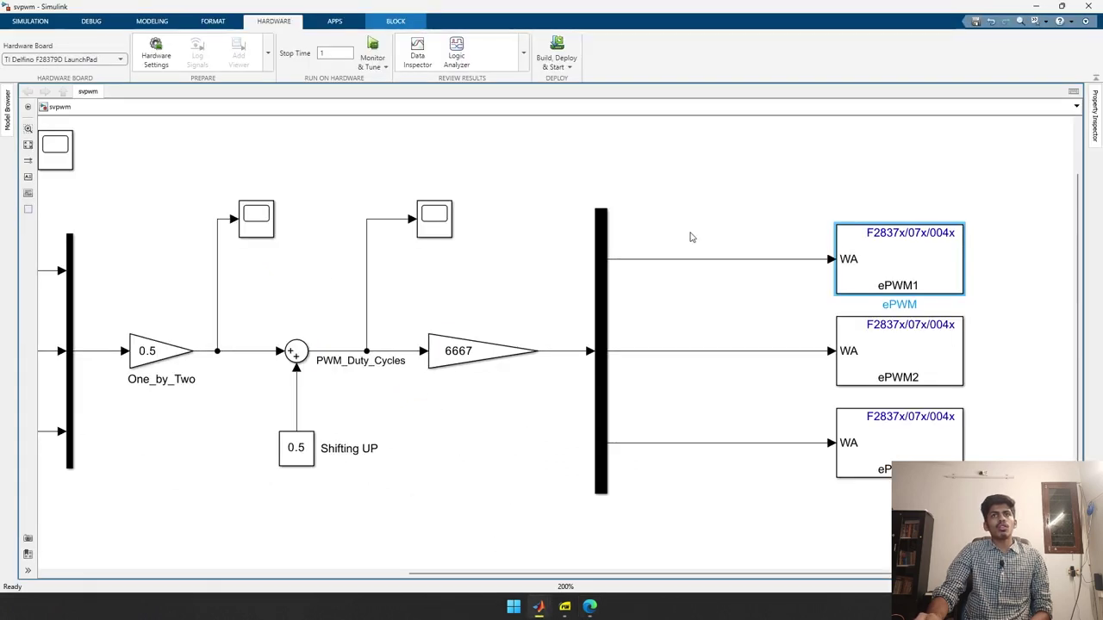
pyautogui.moveTo(689, 224); pyautogui.dragTo(759, 269)
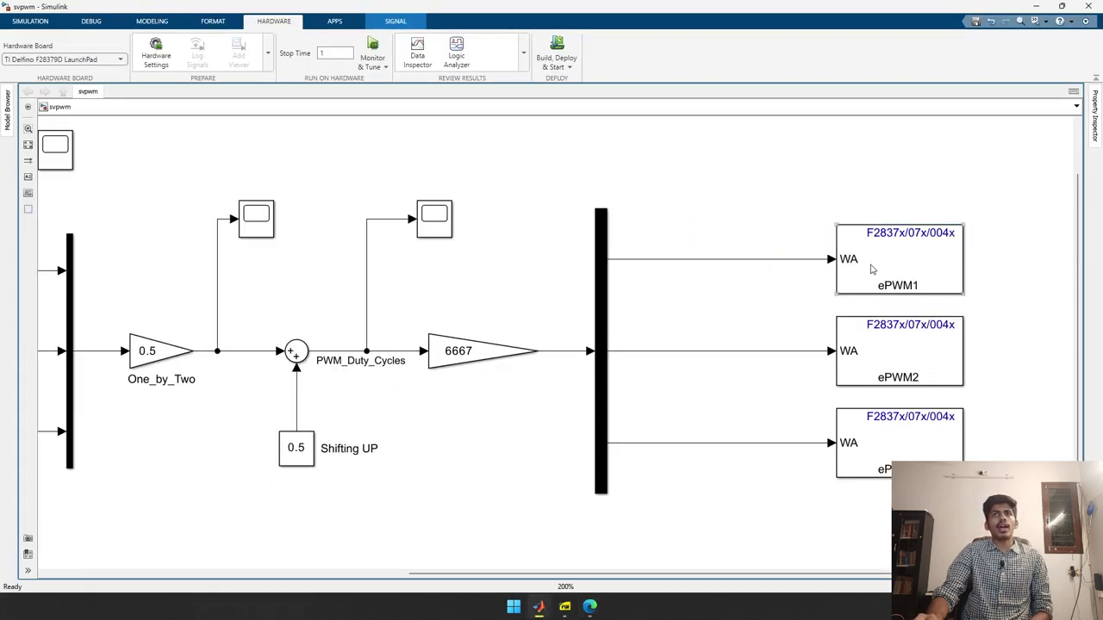
pyautogui.doubleClick(871, 270)
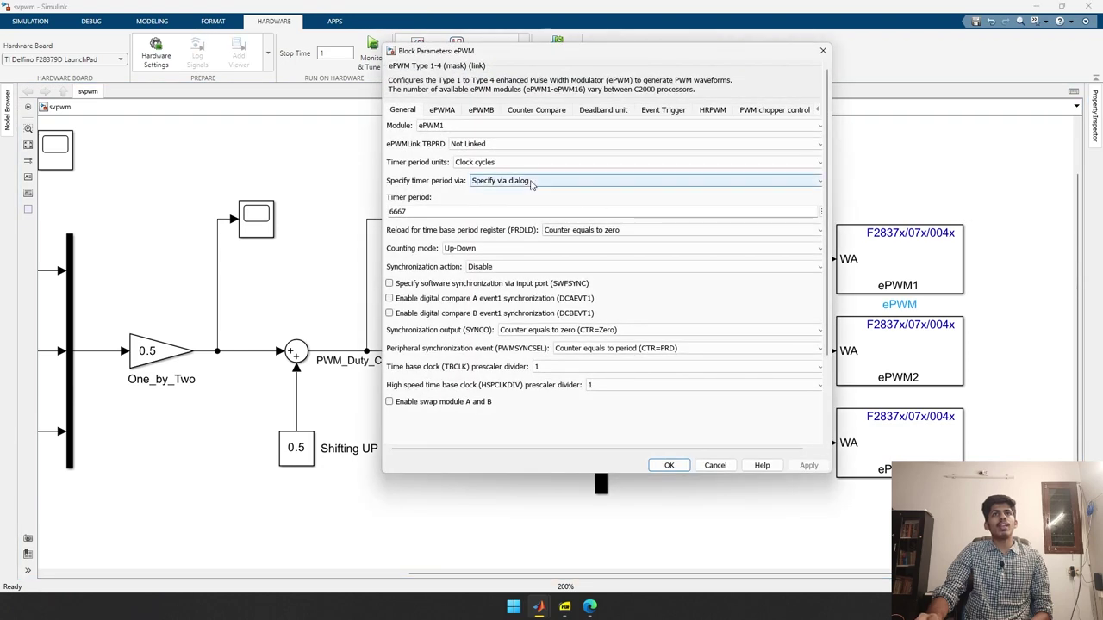
pyautogui.click(531, 183)
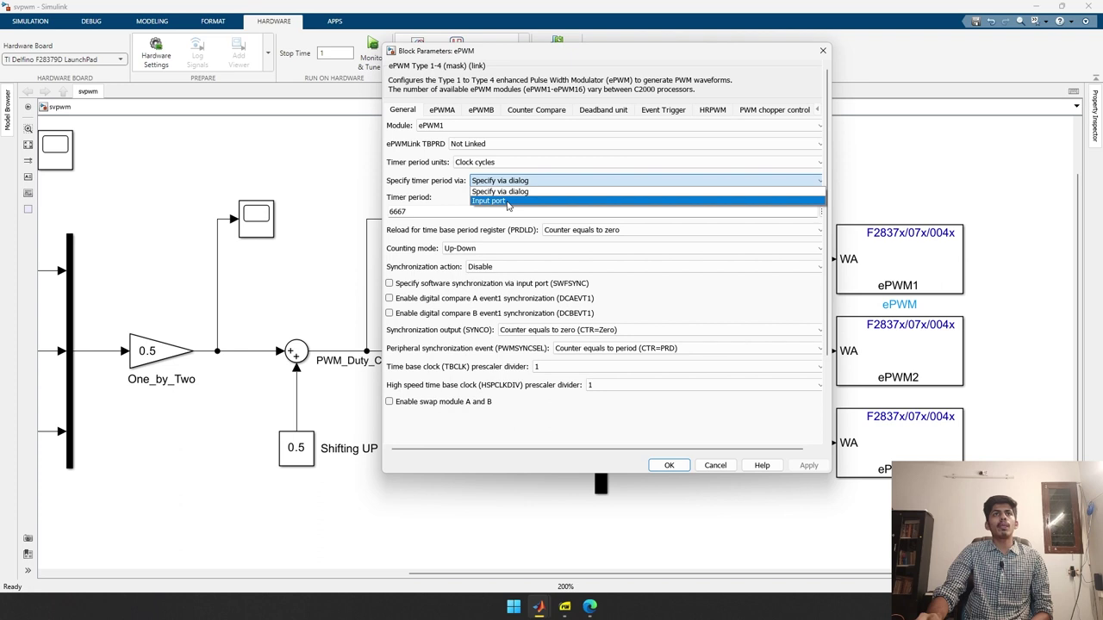
pyautogui.click(509, 202)
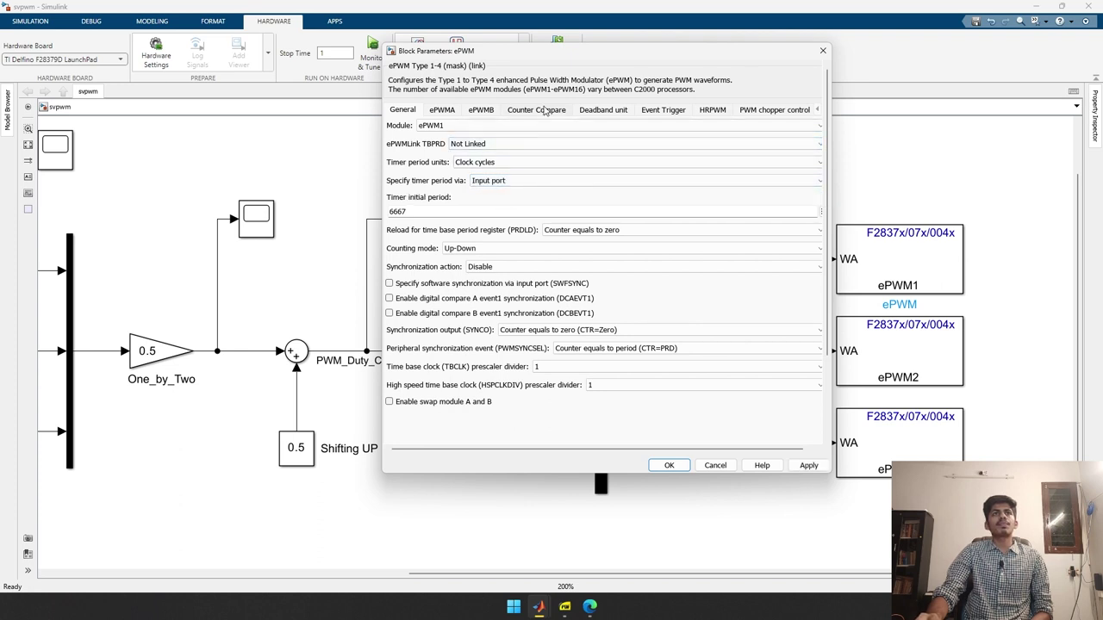
pyautogui.click(493, 183)
pyautogui.click(489, 196)
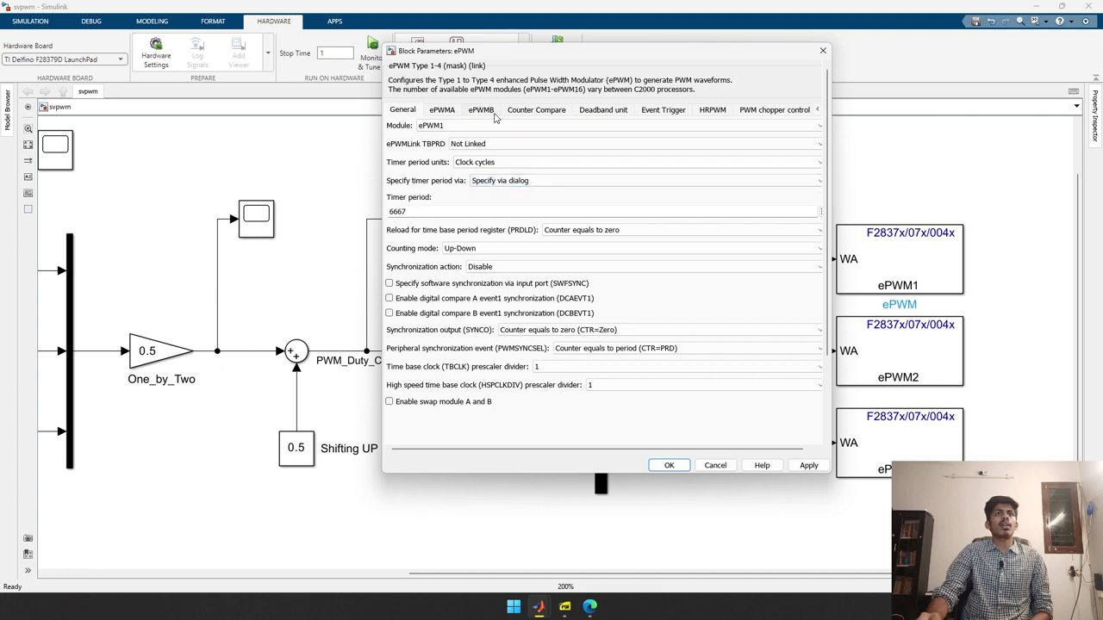
# Step: On the Counter Compare tab, keep CMPA sourced from the input port
pyautogui.click(541, 112)
pyautogui.click(484, 163)
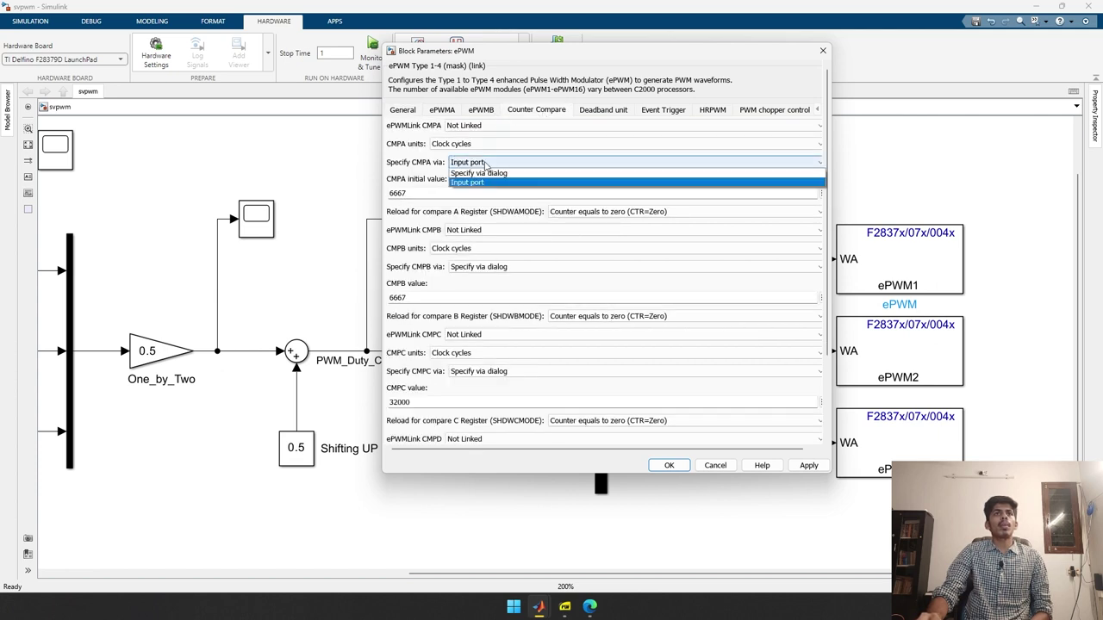
pyautogui.click(483, 182)
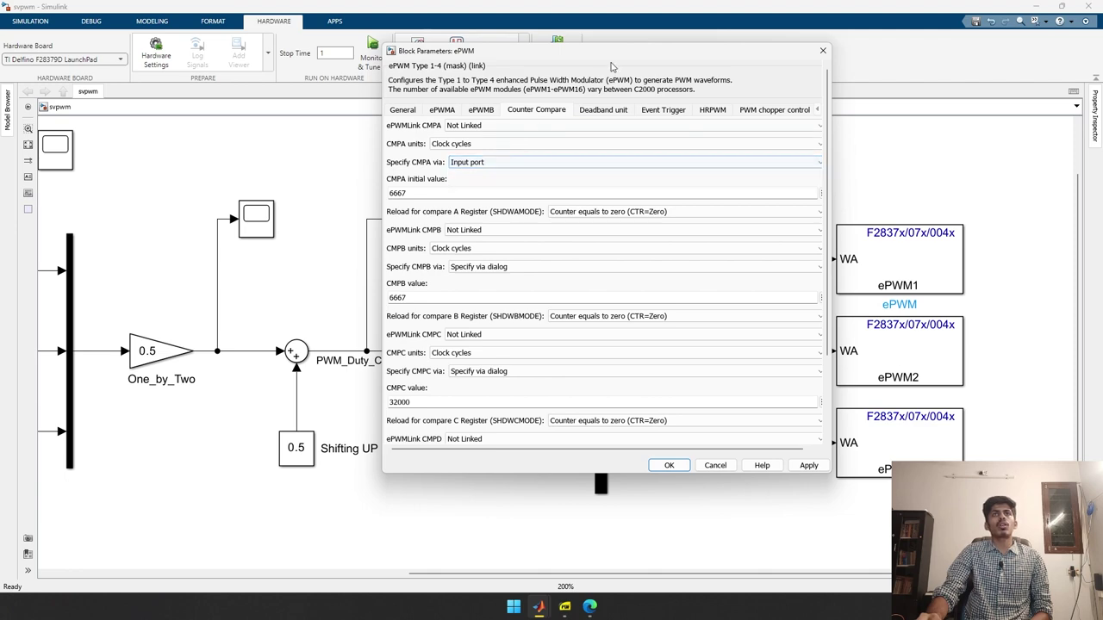
pyautogui.moveTo(610, 61); pyautogui.dragTo(448, 63)
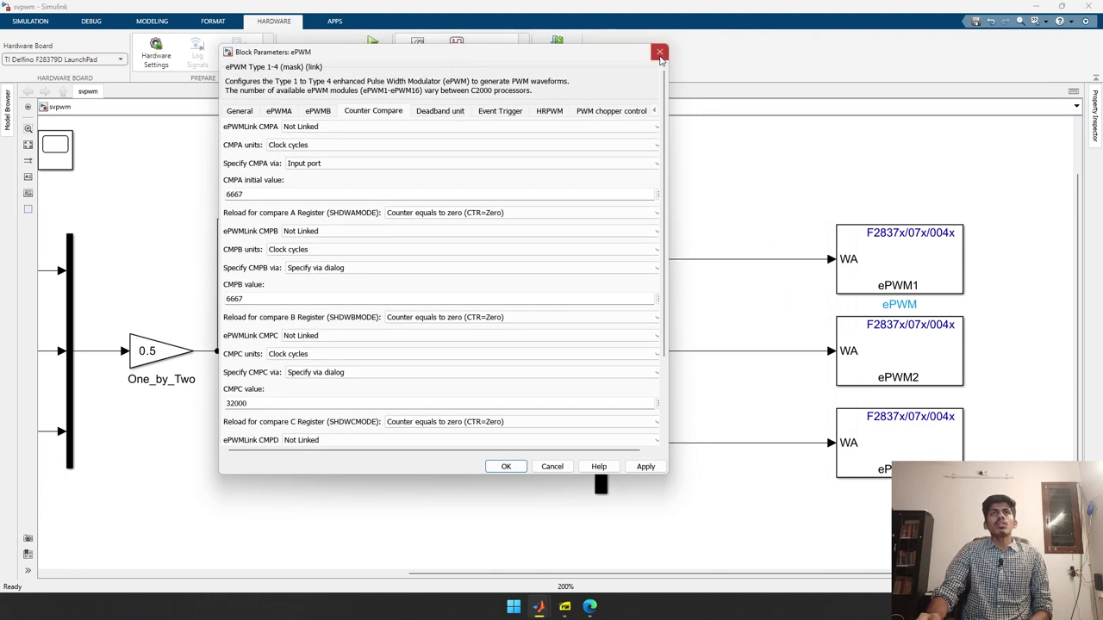
# Step: Raise the comparisonValue line to about 3300 on the Wolfram triangle plot, sweeping it down and back
pyautogui.click(590, 607)
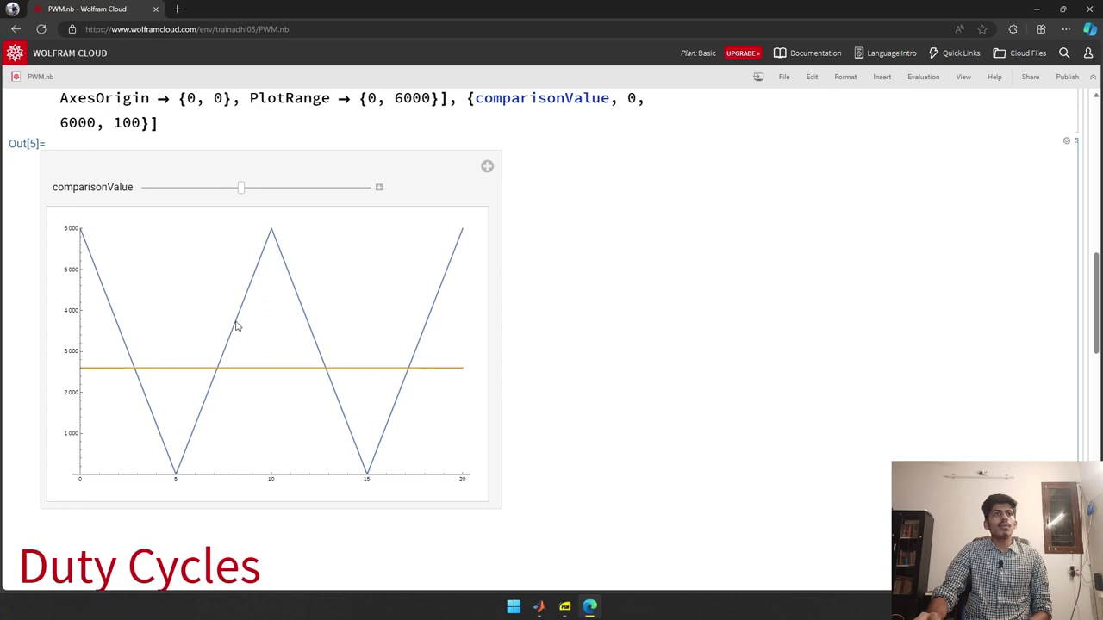
pyautogui.moveTo(241, 187)
pyautogui.mouseDown()
pyautogui.moveTo(270, 189)
pyautogui.moveTo(219, 189)
pyautogui.moveTo(284, 187)
pyautogui.moveTo(224, 202)
pyautogui.mouseUp()
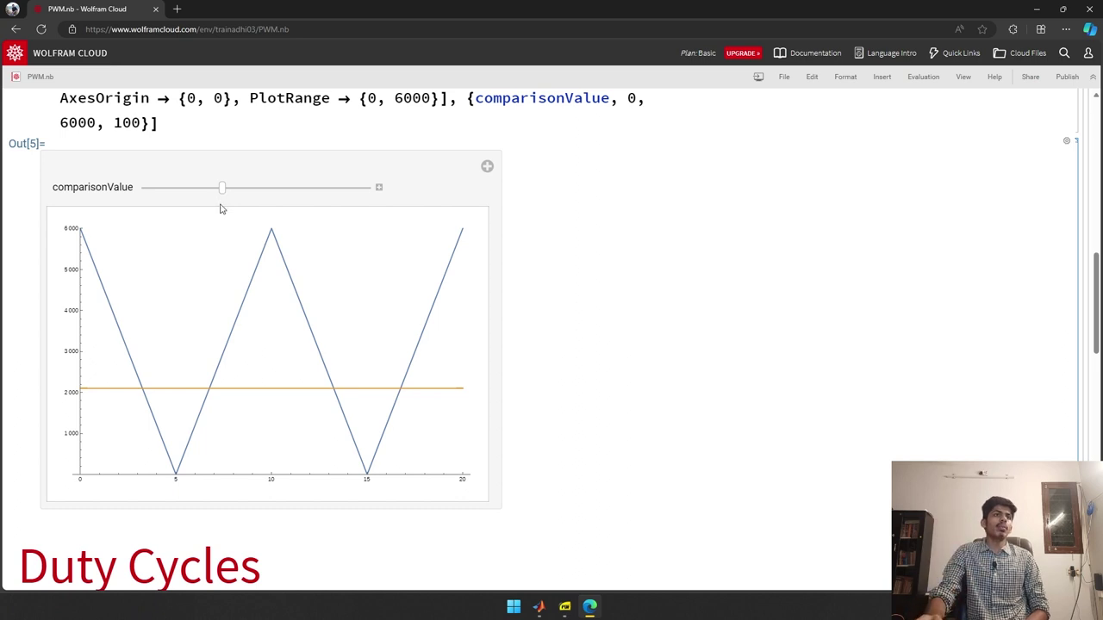
pyautogui.moveTo(220, 199); pyautogui.dragTo(269, 200)
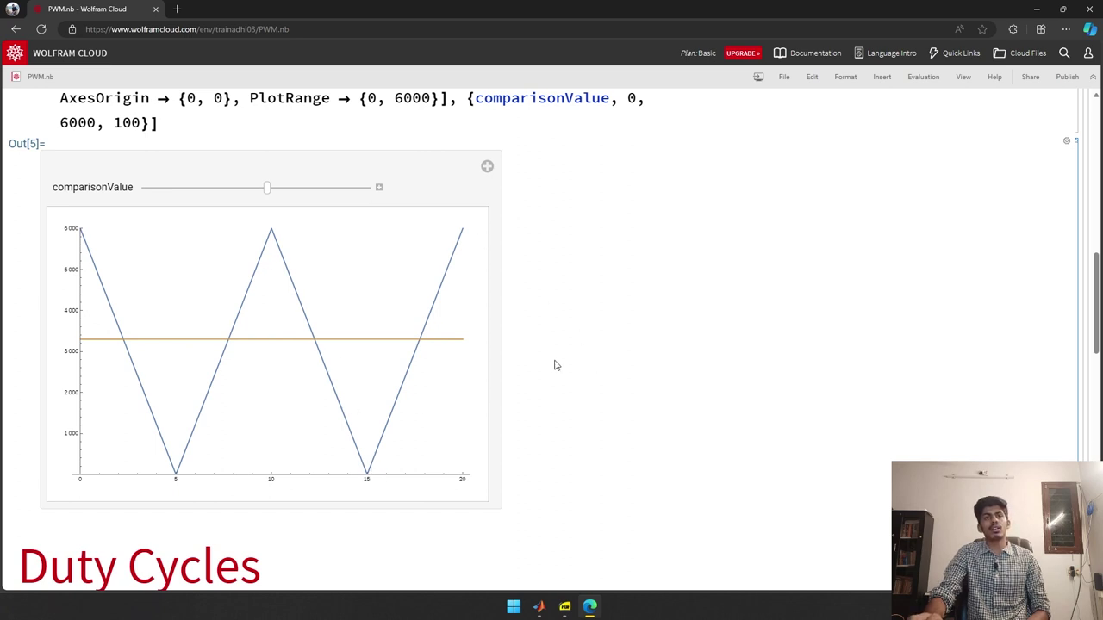
pyautogui.click(389, 420)
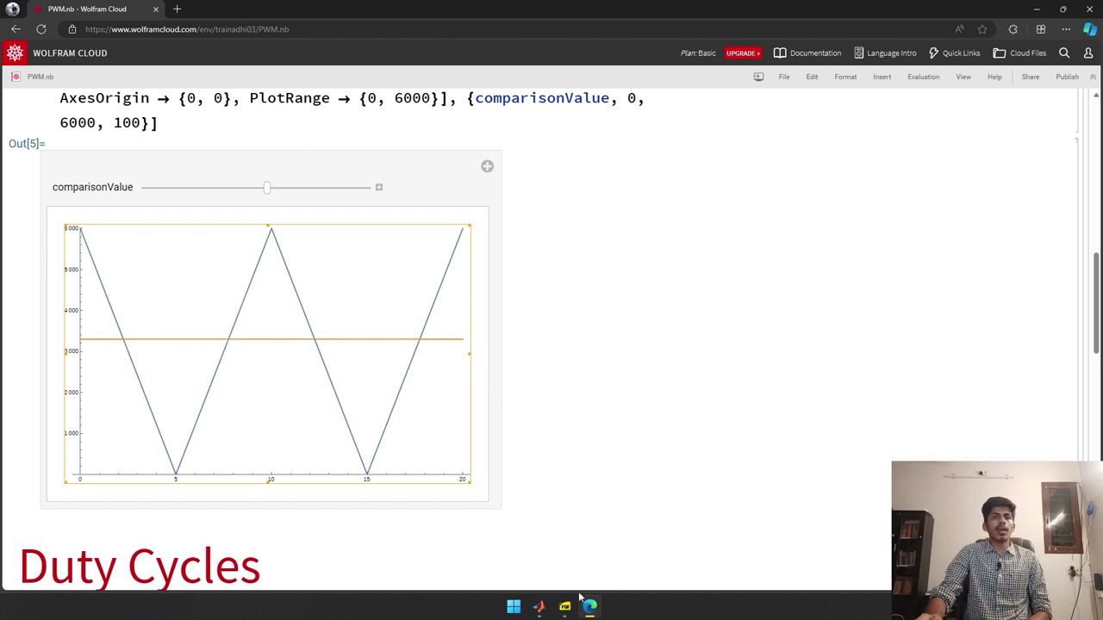
pyautogui.moveTo(538, 607)
pyautogui.click(507, 550)
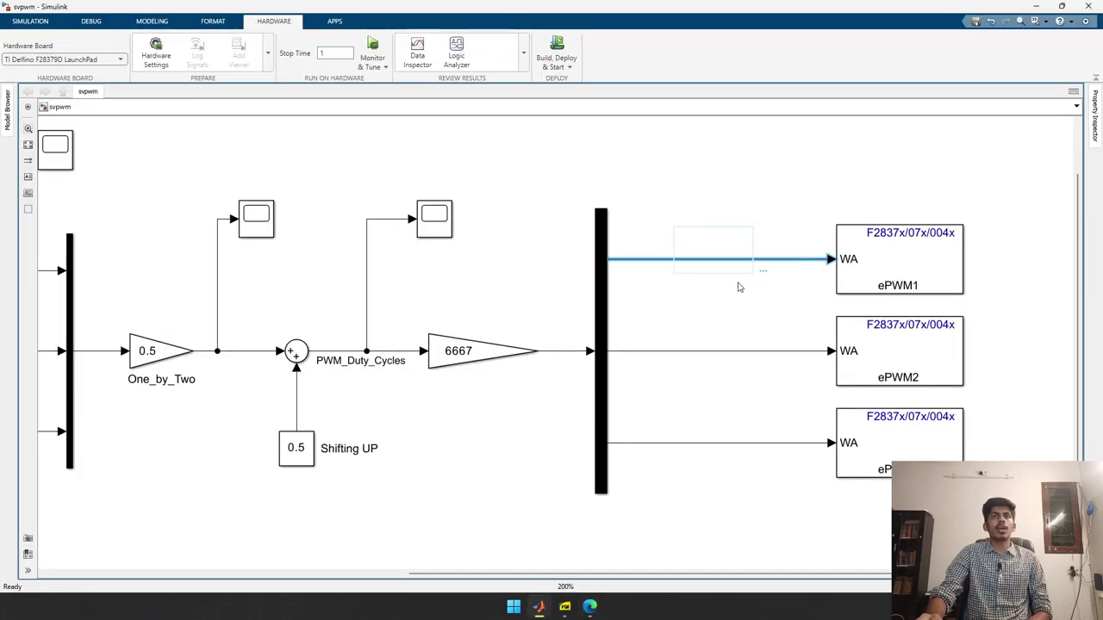
# Step: Highlight the signal into ePWM1 and the three PWM Reference Generator output lines
pyautogui.moveTo(684, 315); pyautogui.dragTo(764, 362)
pyautogui.hscroll(-6, 388, 247)
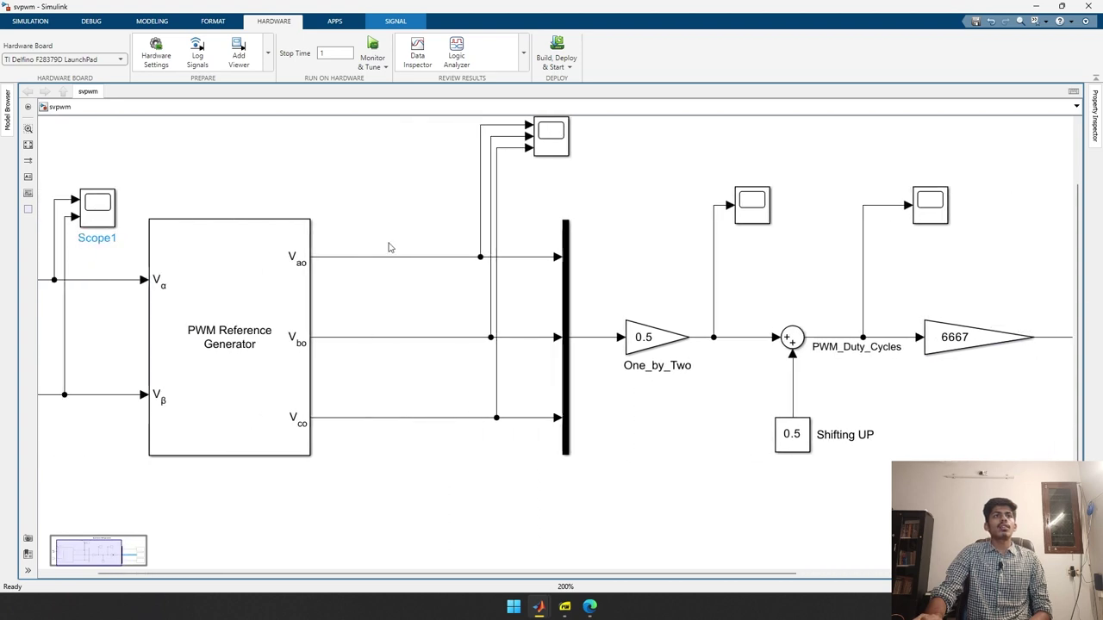
pyautogui.hscroll(-4, 388, 247)
pyautogui.moveTo(541, 213); pyautogui.dragTo(616, 516)
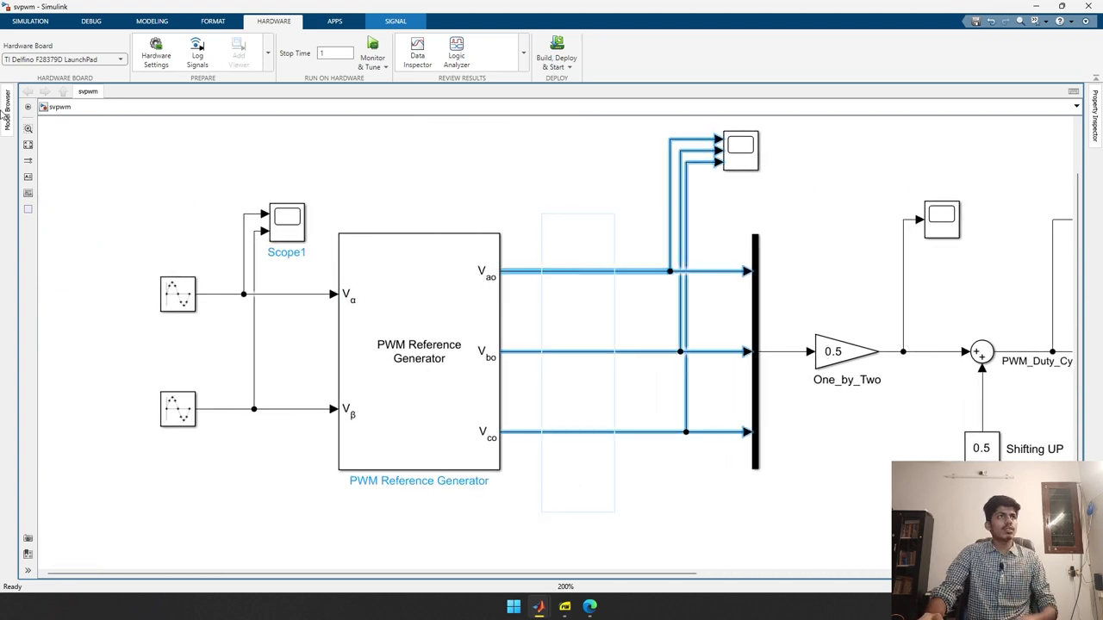
# Step: Show the Library Browser searched for 'pwm', then open the PWM Reference Generator's parameters
pyautogui.click(30, 20)
pyautogui.click(97, 55)
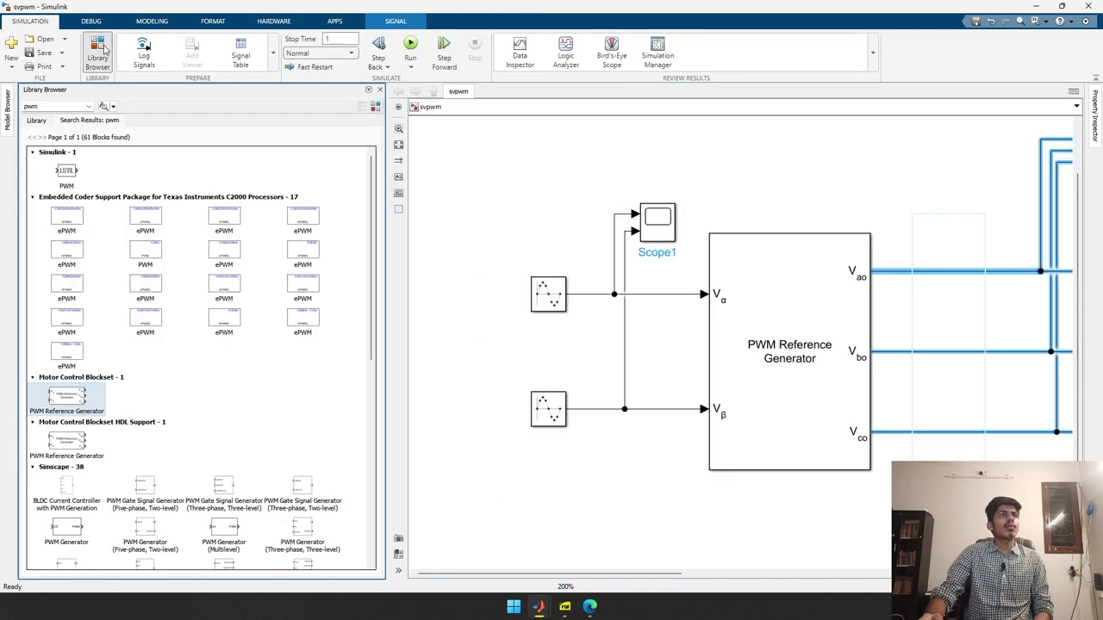
pyautogui.scroll(-1, 110, 356)
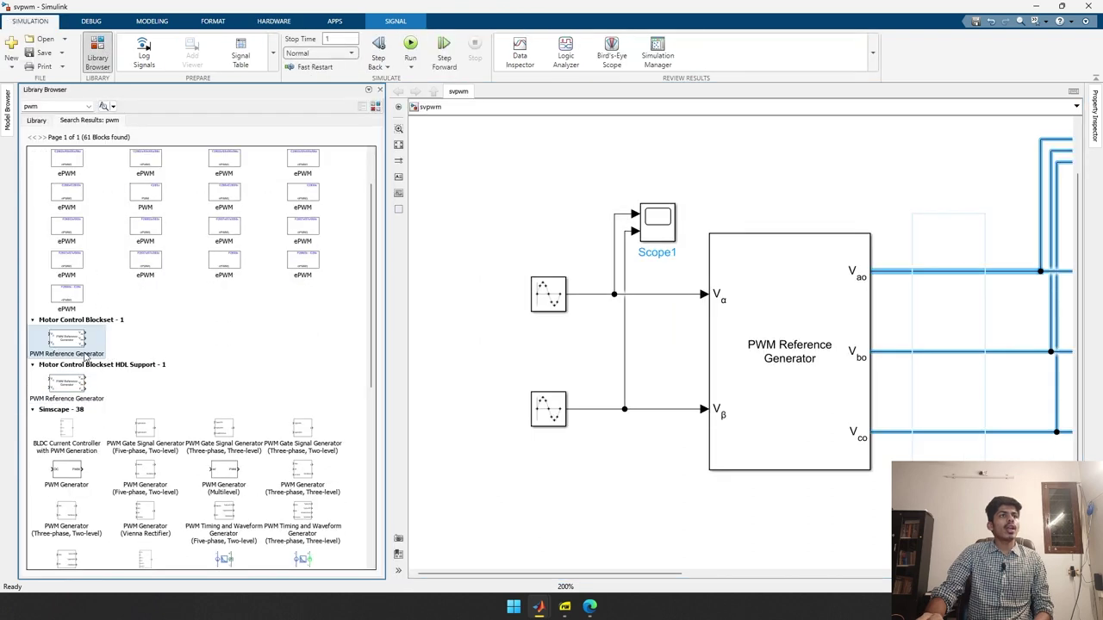
pyautogui.click(64, 108)
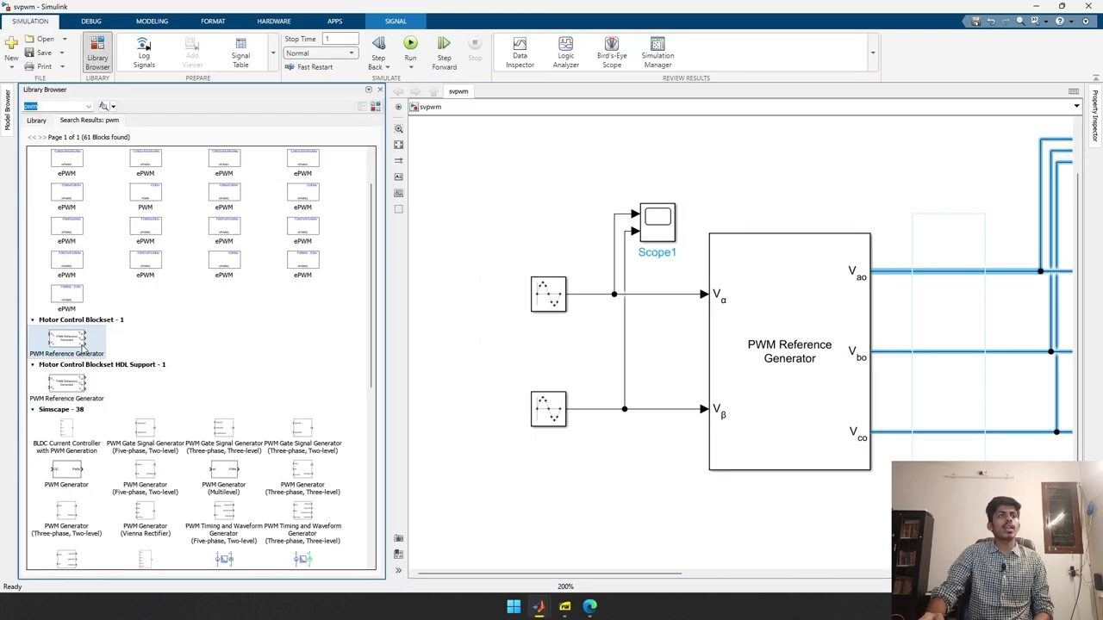
pyautogui.doubleClick(840, 351)
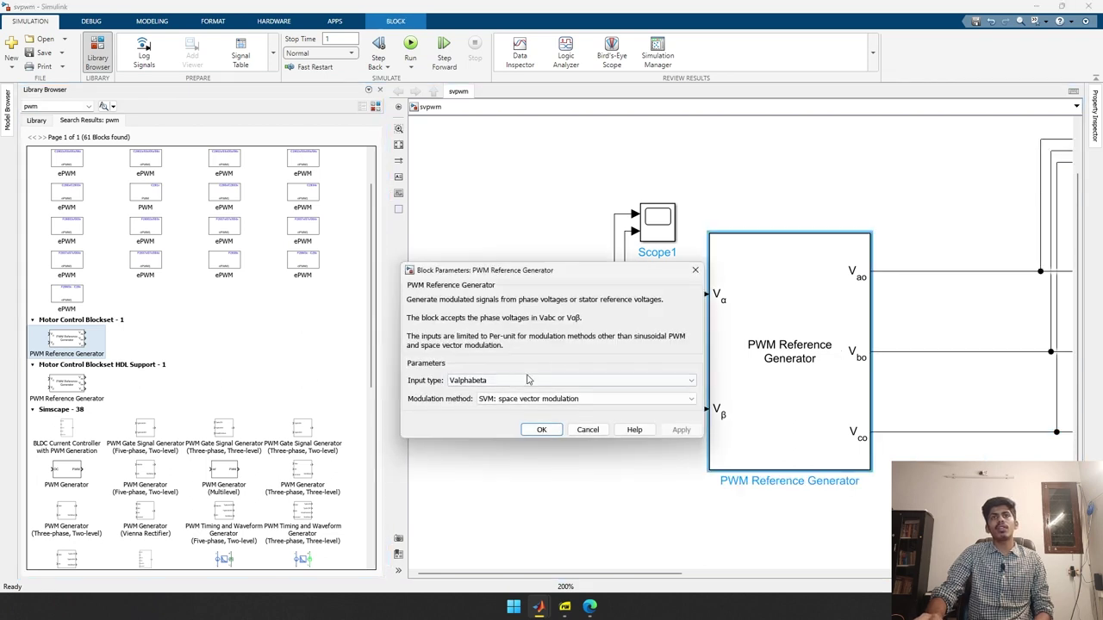
# Step: Inspect the Input type list, keep Valphabeta with SVM modulation, and cancel the dialog
pyautogui.moveTo(508, 270); pyautogui.dragTo(473, 145)
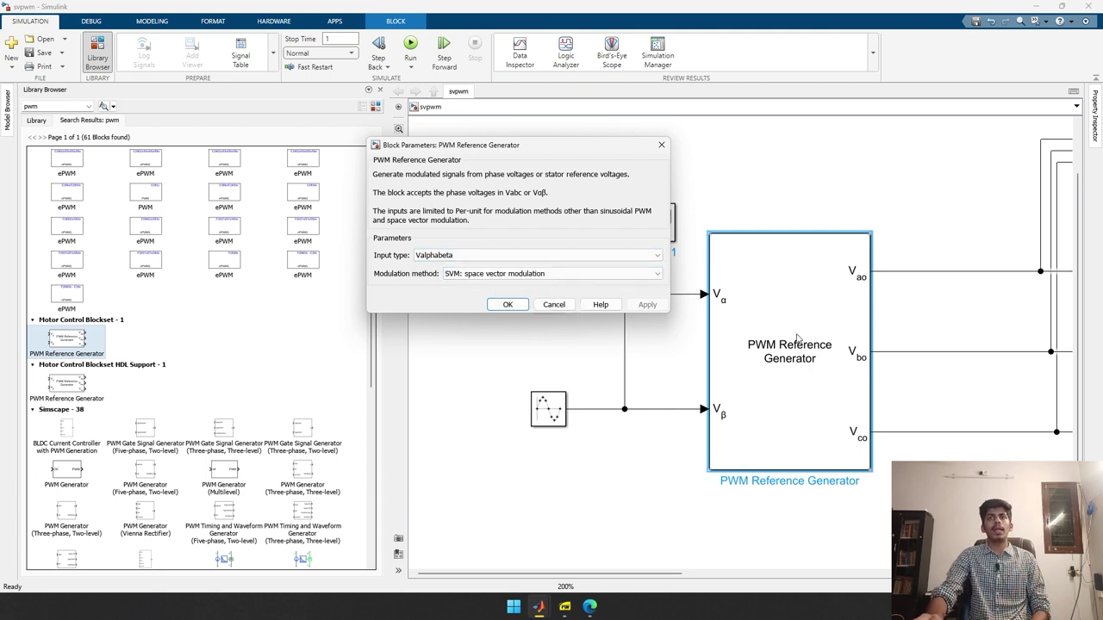
pyautogui.click(445, 256)
pyautogui.click(444, 257)
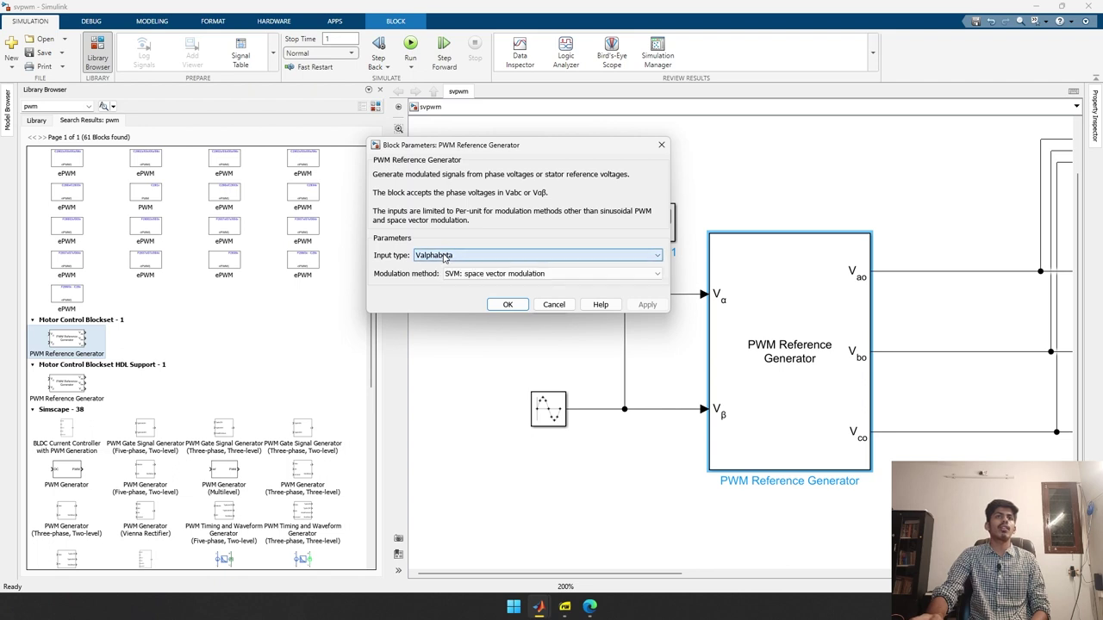
pyautogui.click(554, 306)
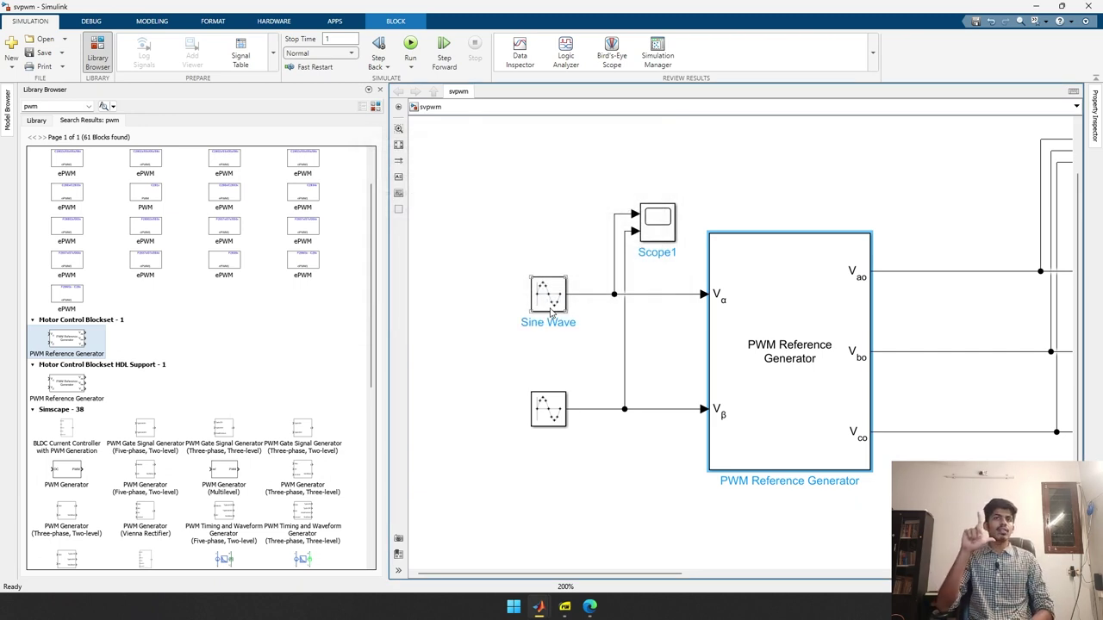
pyautogui.click(558, 270)
pyautogui.scroll(1, 558, 270)
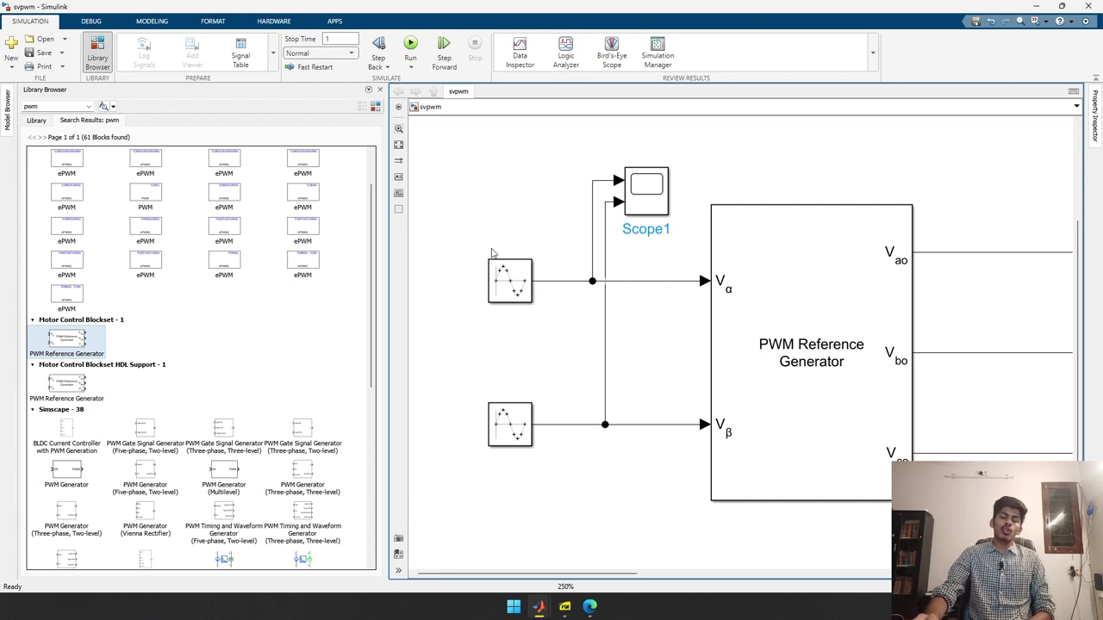
pyautogui.moveTo(541, 289); pyautogui.dragTo(653, 274)
pyautogui.moveTo(498, 219); pyautogui.dragTo(601, 431)
pyautogui.hscroll(5, 603, 404)
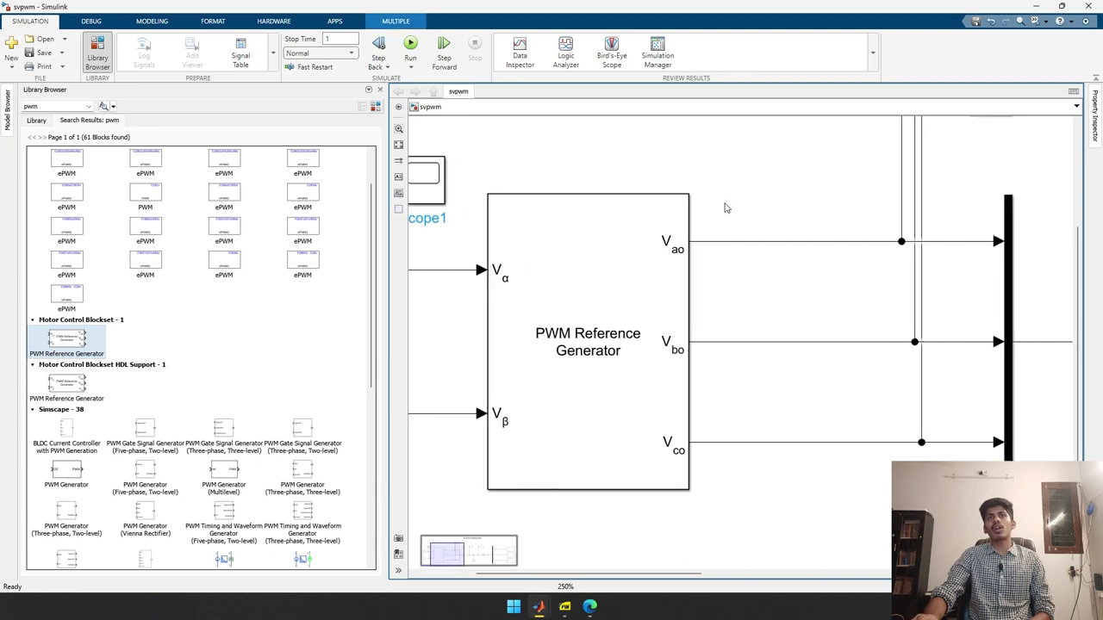
pyautogui.moveTo(738, 191); pyautogui.dragTo(793, 458)
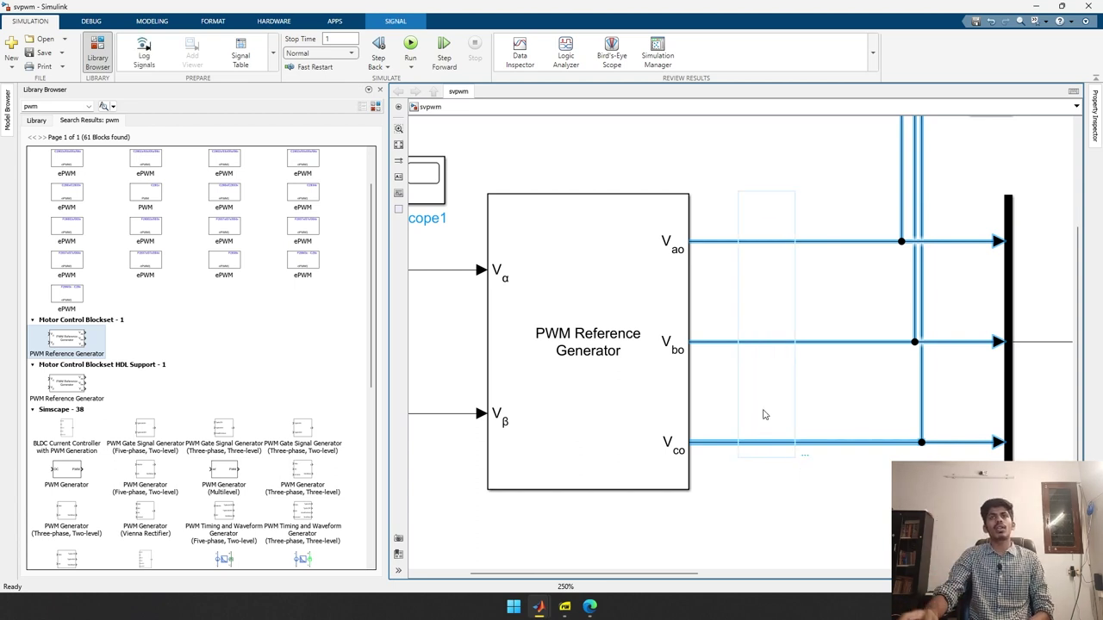
pyautogui.doubleClick(709, 214)
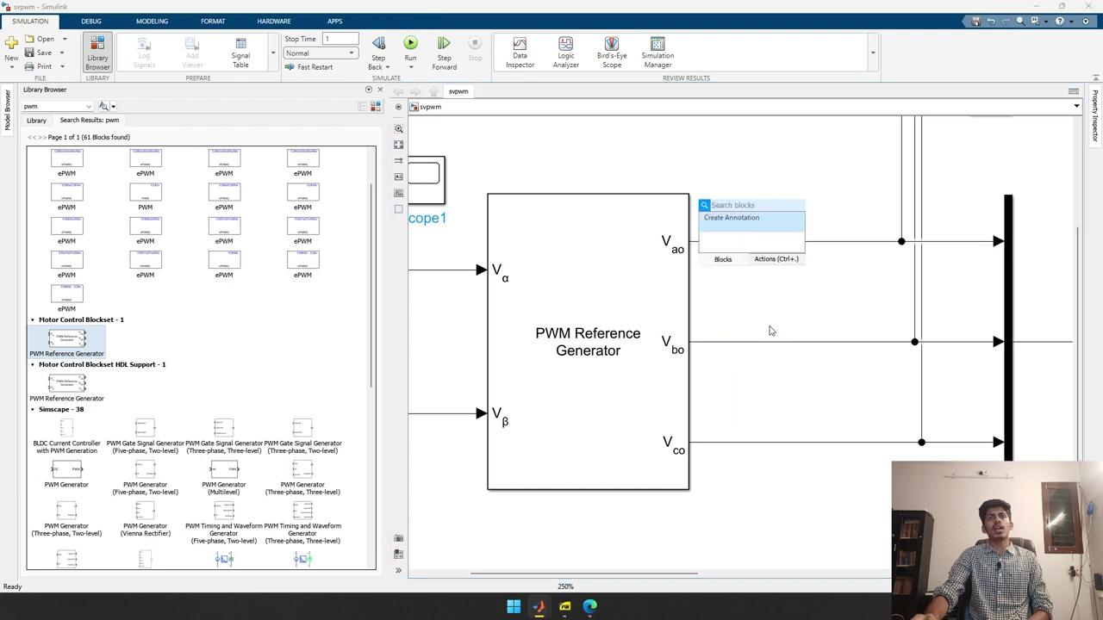
pyautogui.click(818, 162)
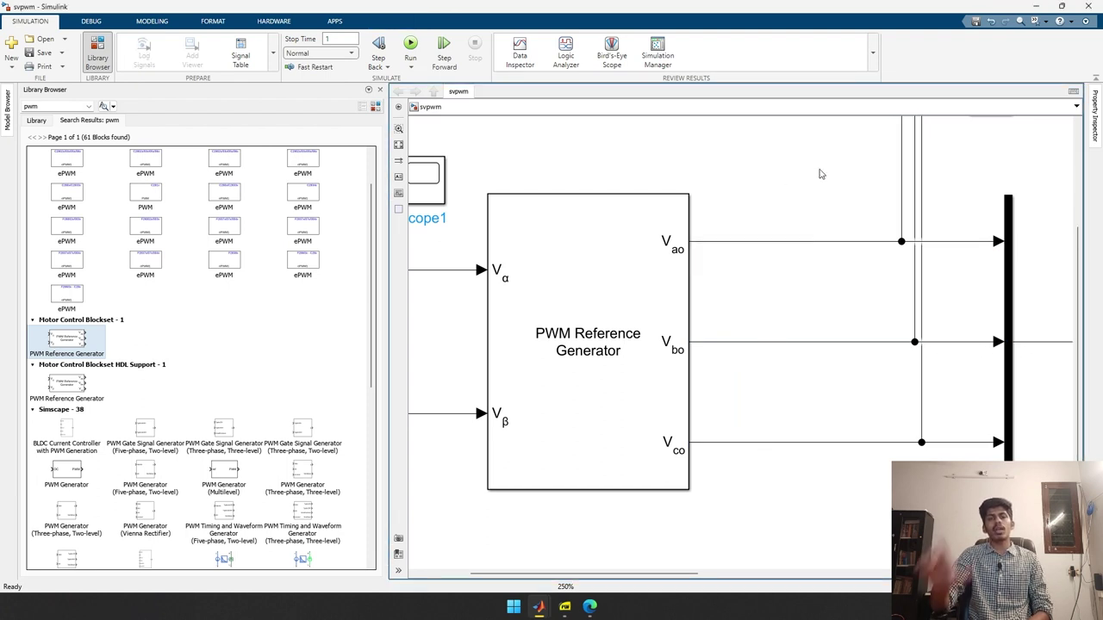
pyautogui.hscroll(-5, 497, 307)
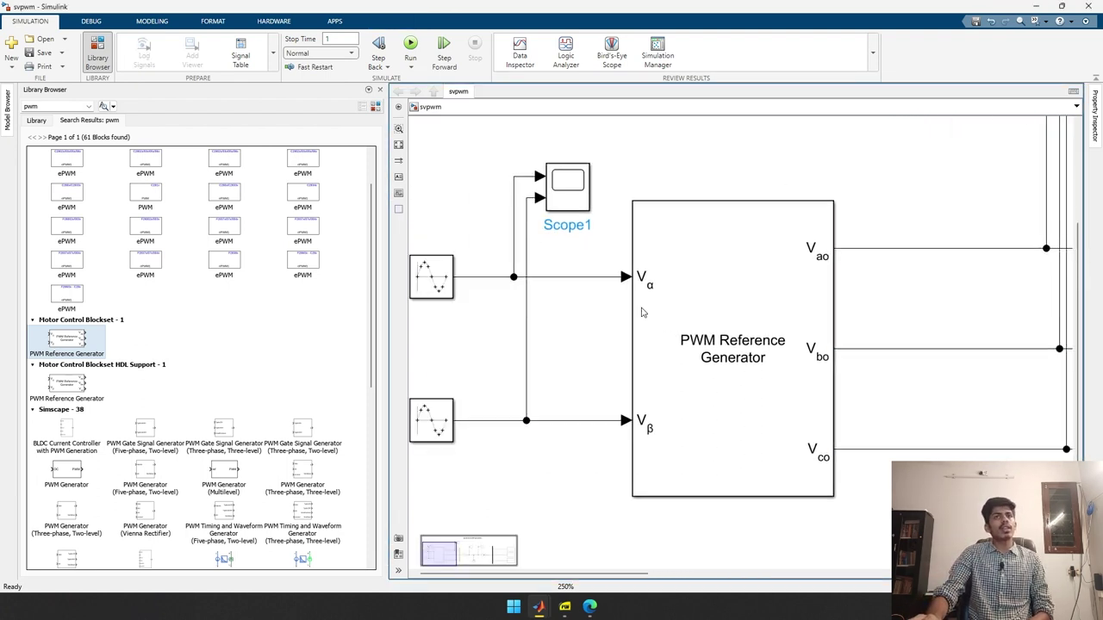
pyautogui.moveTo(551, 409); pyautogui.dragTo(601, 270)
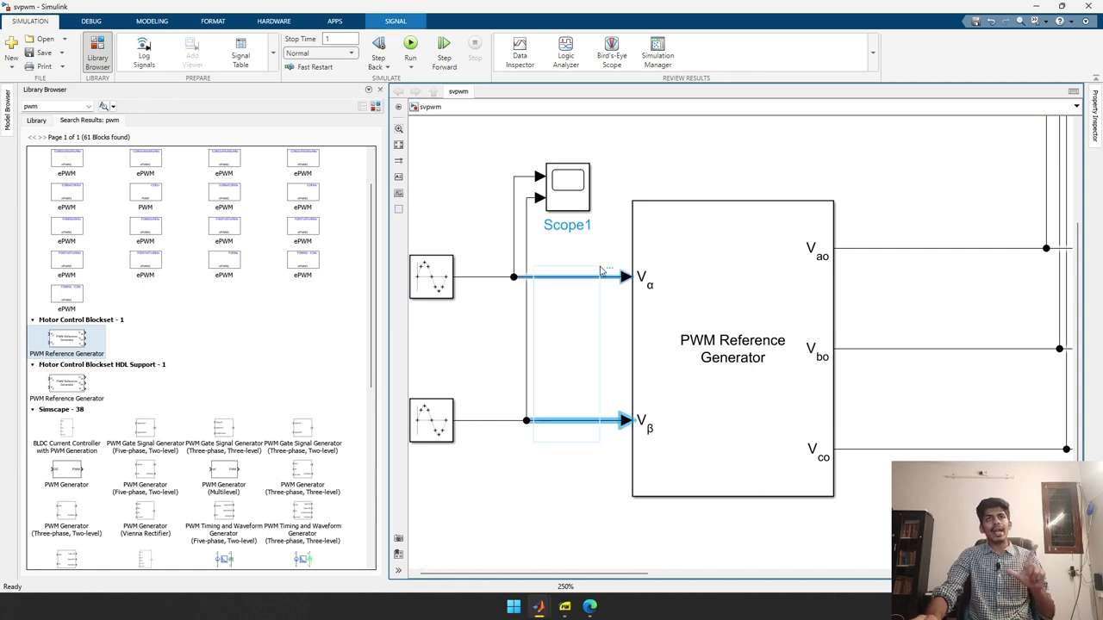
pyautogui.hscroll(-5, 559, 198)
pyautogui.click(630, 284)
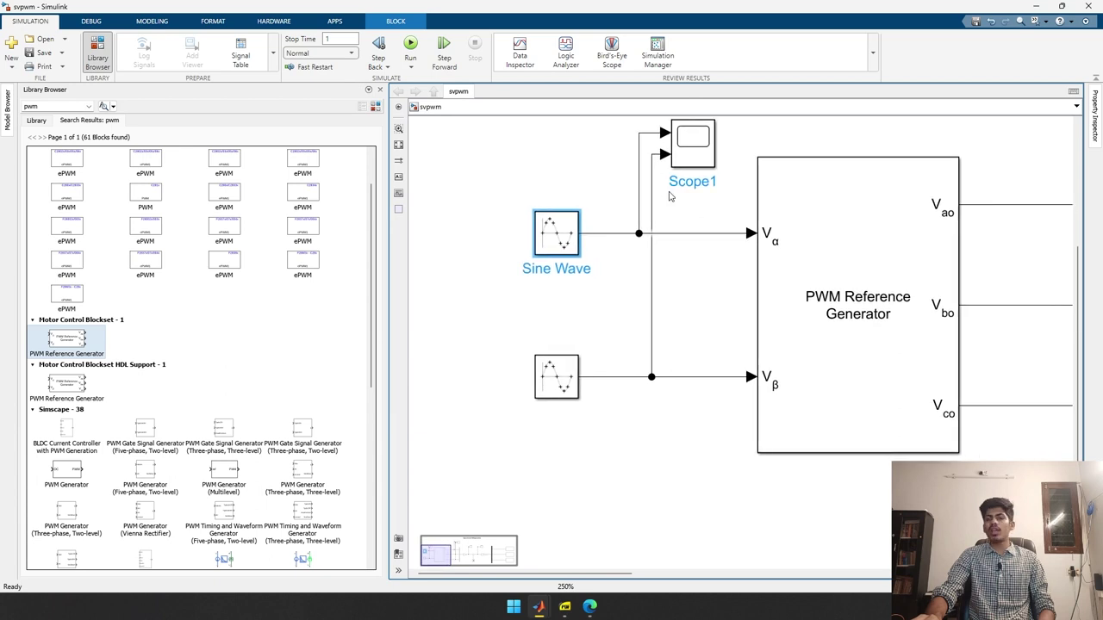
pyautogui.scroll(3, 548, 248)
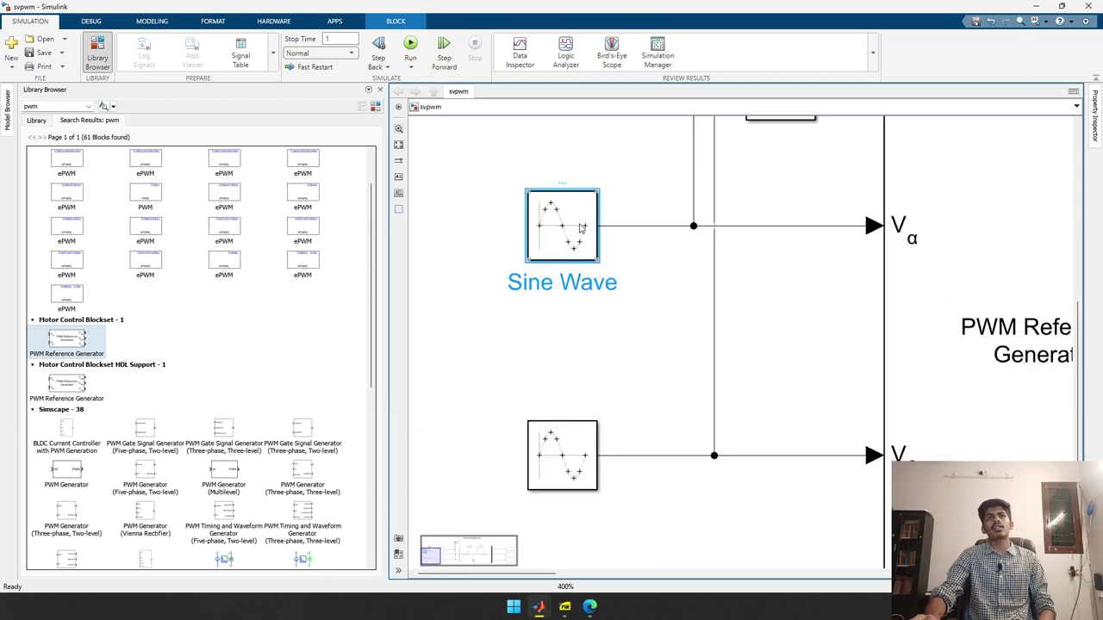
# Step: Check the upper Sine Wave block's available sine types and close its parameters
pyautogui.doubleClick(581, 228)
pyautogui.click(691, 200)
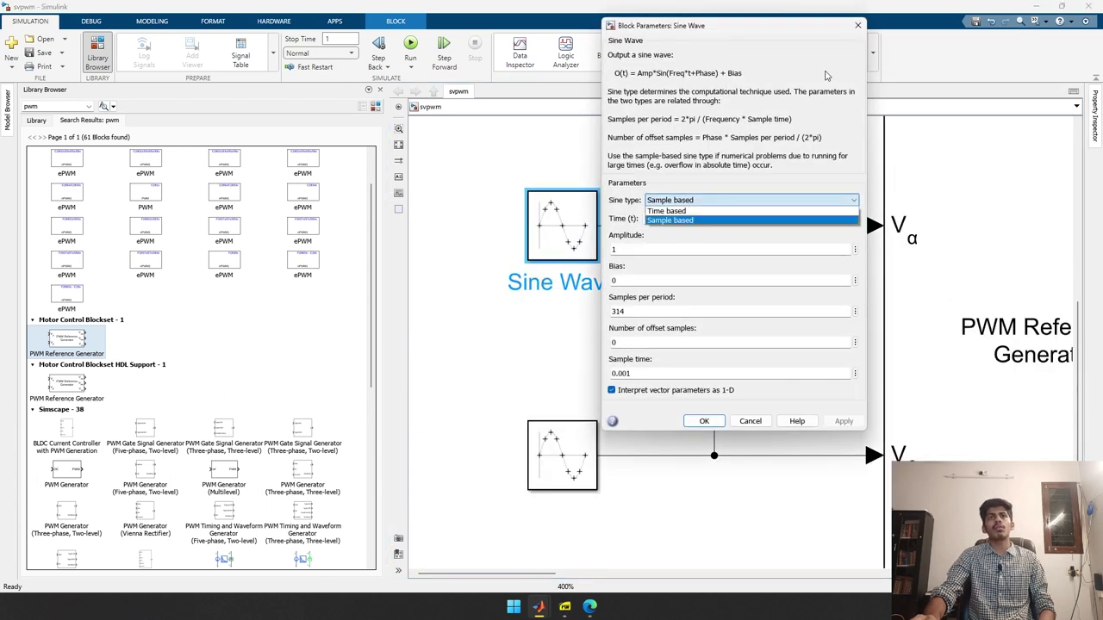
pyautogui.click(858, 25)
pyautogui.click(857, 25)
pyautogui.hscroll(-5, 795, 180)
# Step: Insert a new Sine Wave block via a Quick Insert search for 'sine wave'
pyautogui.doubleClick(613, 243)
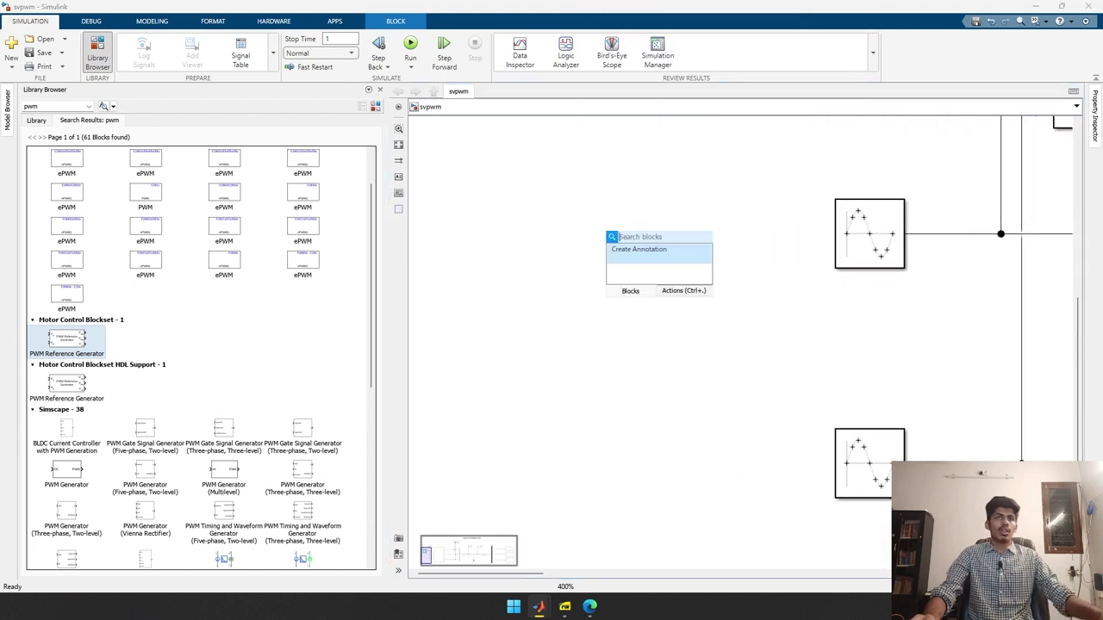
pyautogui.write('sine wave')
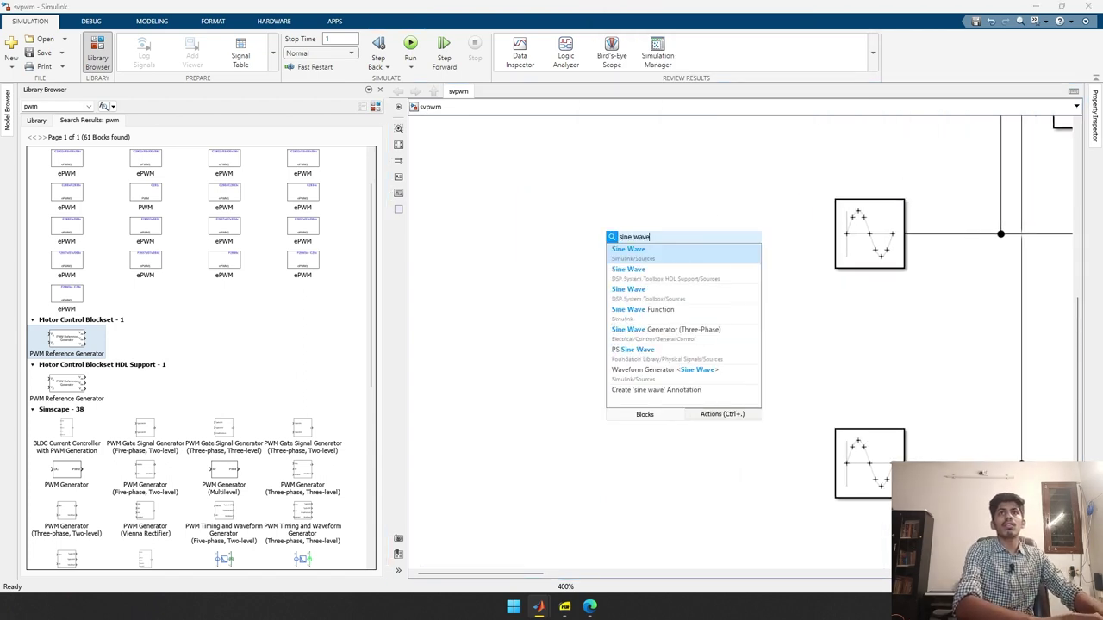
pyautogui.press('Return')
pyautogui.scroll(1, 617, 248)
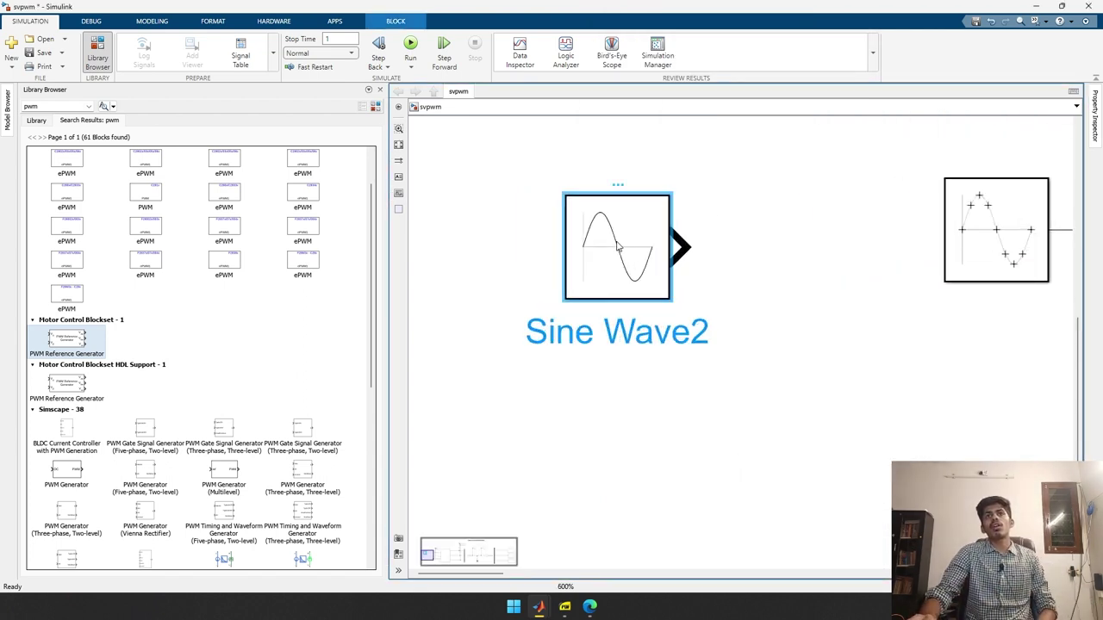
# Step: Set Sine Wave2 to Sample based and review its samples-per-period formula, then pan back to Vα and Vβ
pyautogui.doubleClick(616, 248)
pyautogui.click(772, 226)
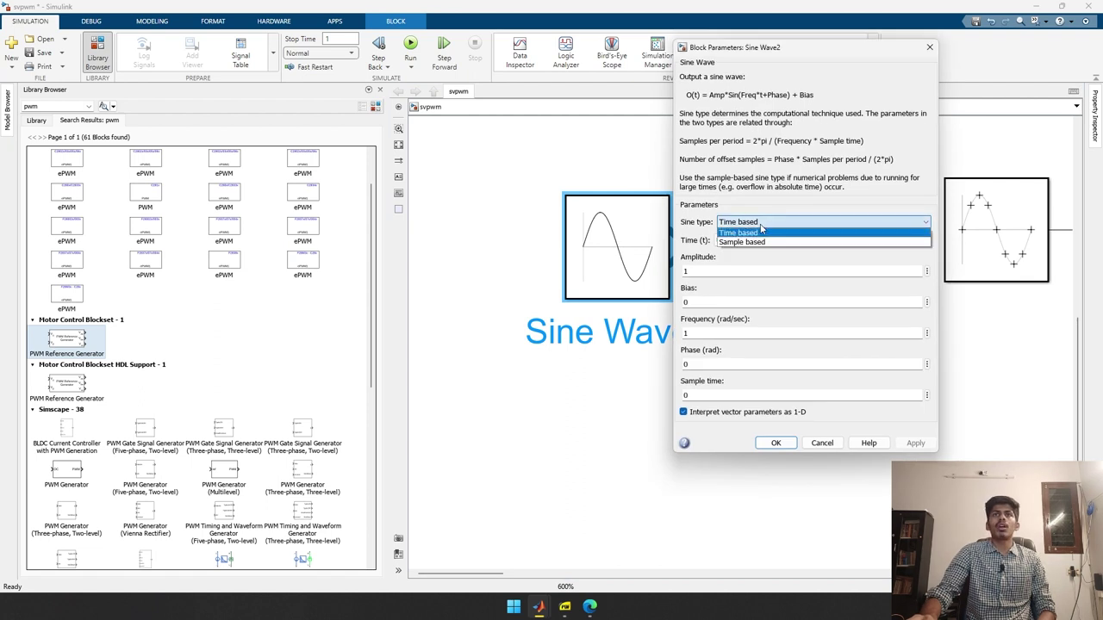
pyautogui.click(763, 242)
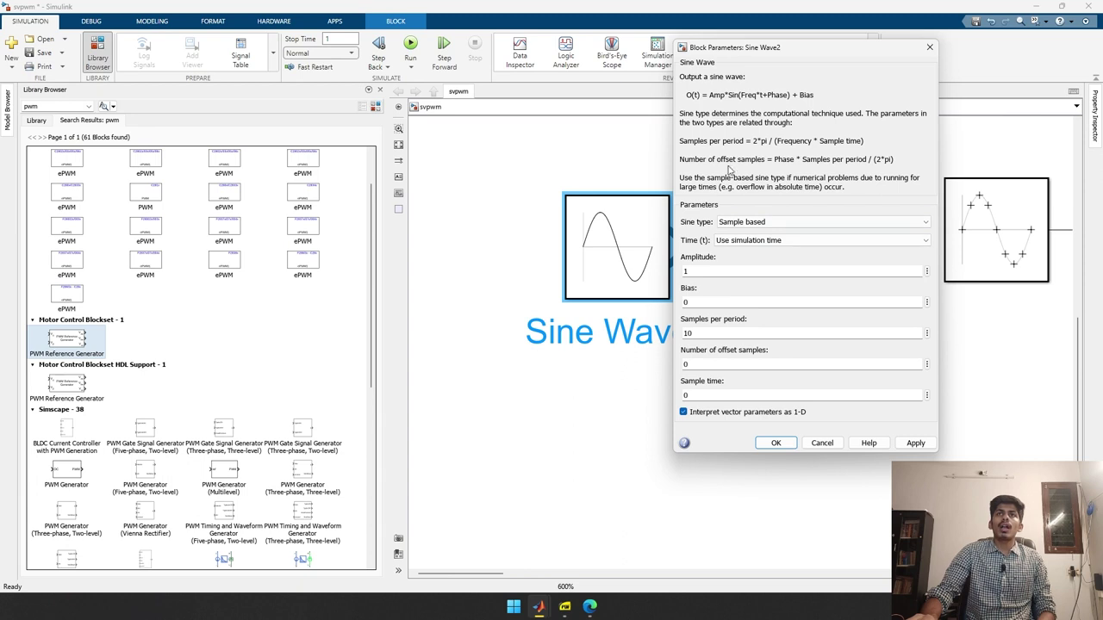
pyautogui.doubleClick(795, 141)
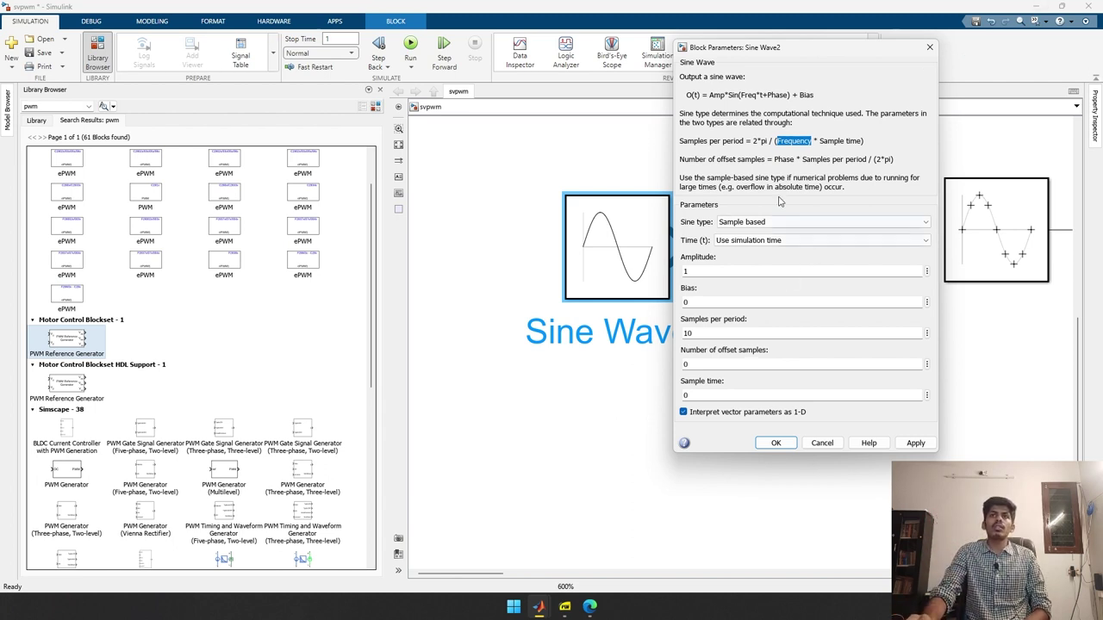
pyautogui.click(681, 144)
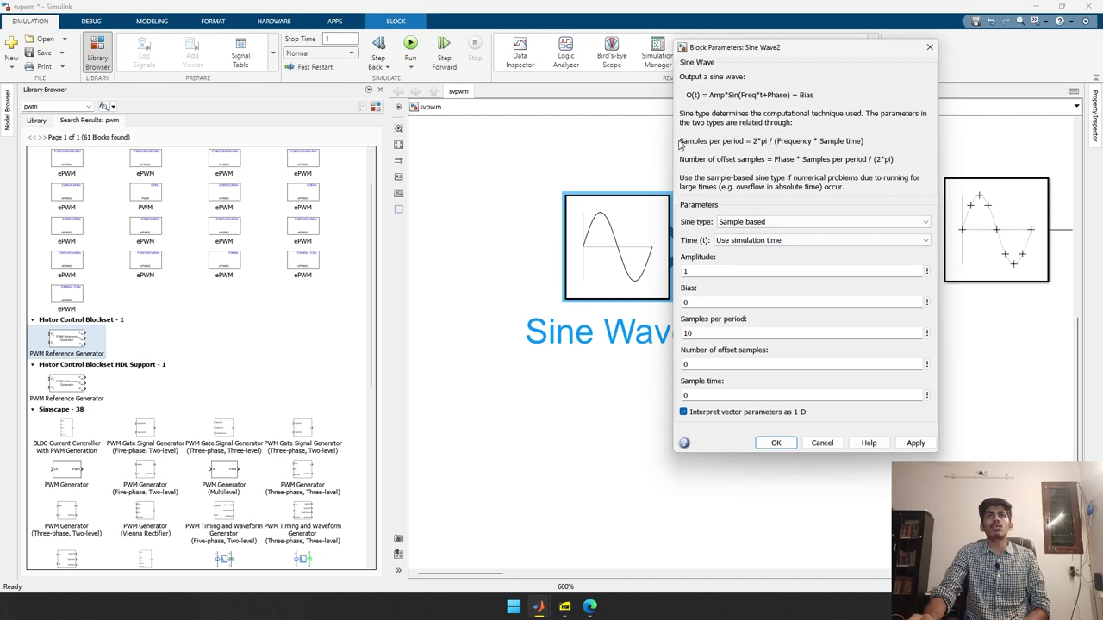
pyautogui.moveTo(742, 142)
pyautogui.mouseDown()
pyautogui.moveTo(695, 143)
pyautogui.moveTo(748, 161)
pyautogui.mouseUp()
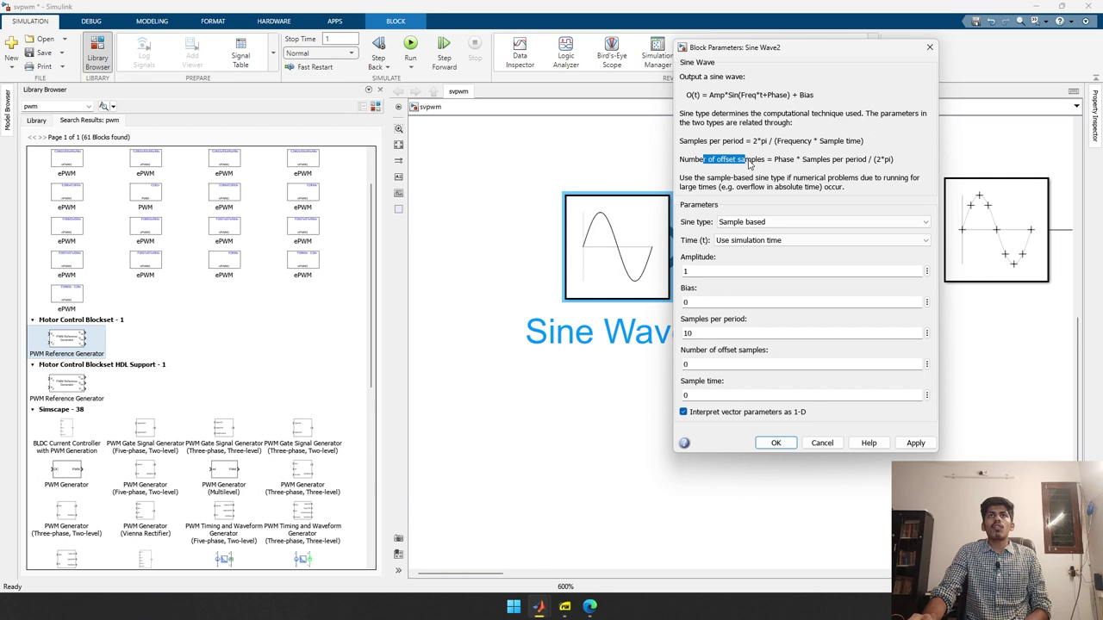
pyautogui.click(930, 47)
pyautogui.moveTo(926, 179); pyautogui.dragTo(621, 130)
pyautogui.scroll(-2, 620, 130)
pyautogui.moveTo(722, 253); pyautogui.dragTo(778, 256)
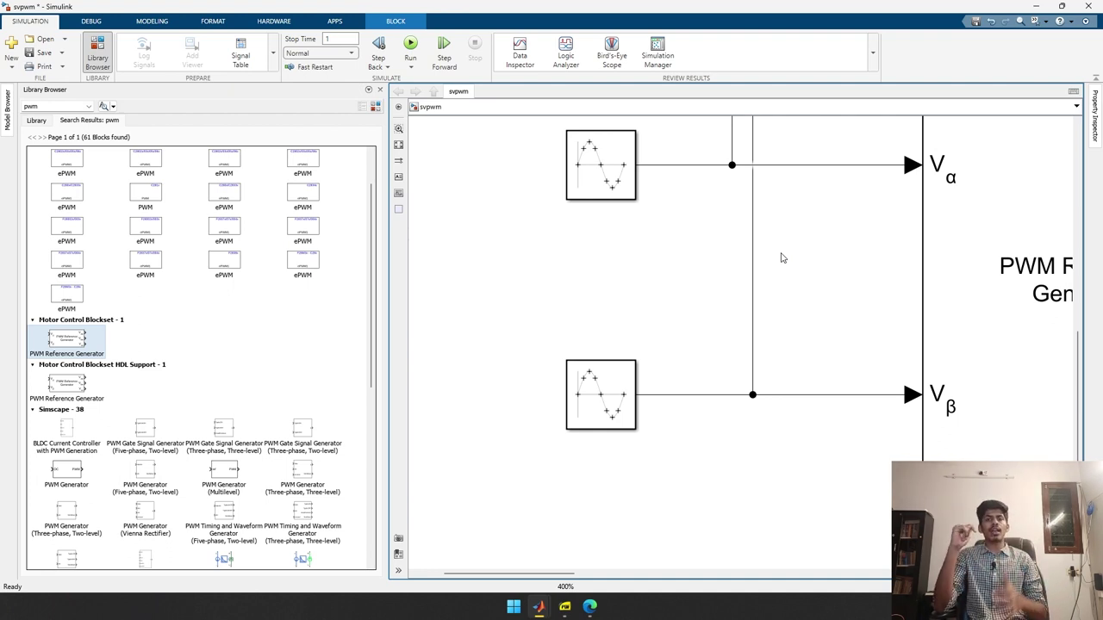
# Step: Review Sine Wave1's 314 samples per period, 79 offset samples and 0.001 sample time, then fit the diagram
pyautogui.doubleClick(600, 411)
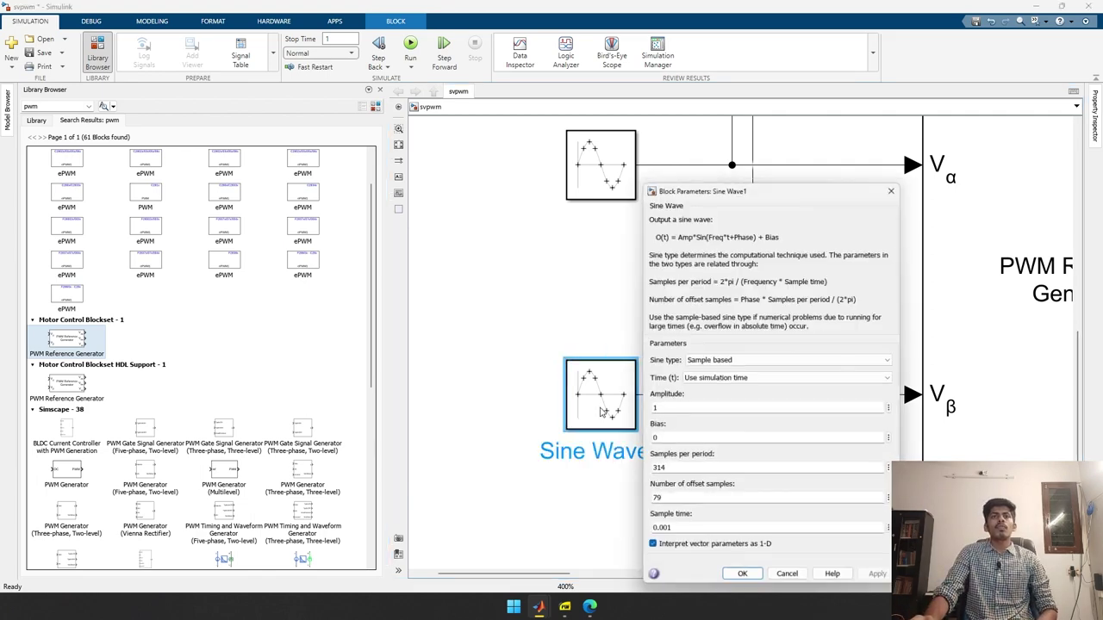
pyautogui.moveTo(741, 186); pyautogui.dragTo(751, 110)
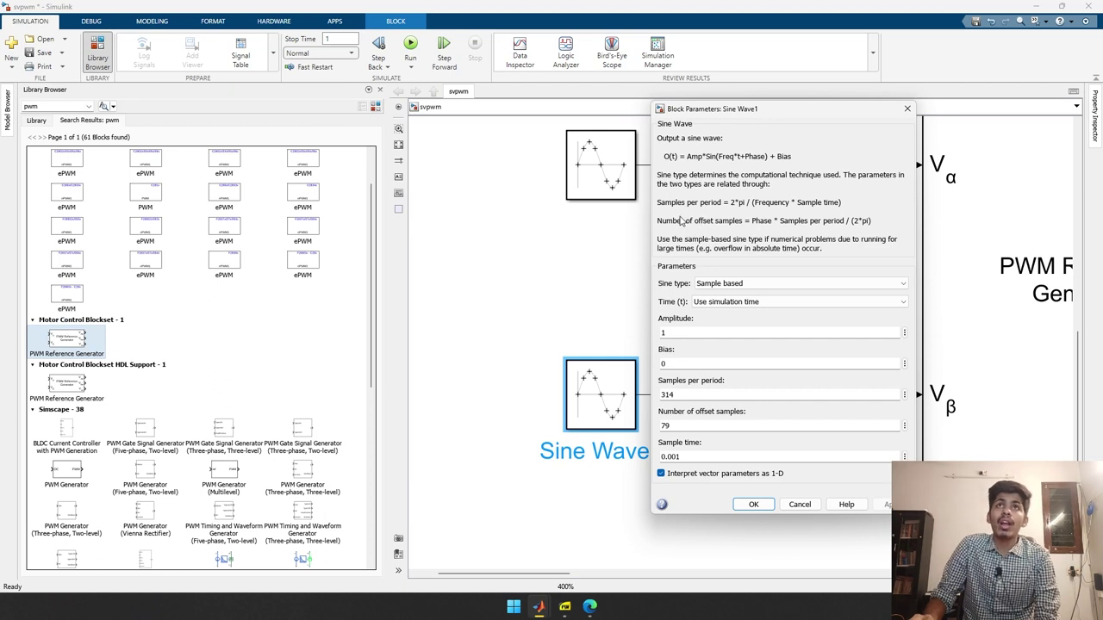
pyautogui.moveTo(677, 226); pyautogui.dragTo(758, 218)
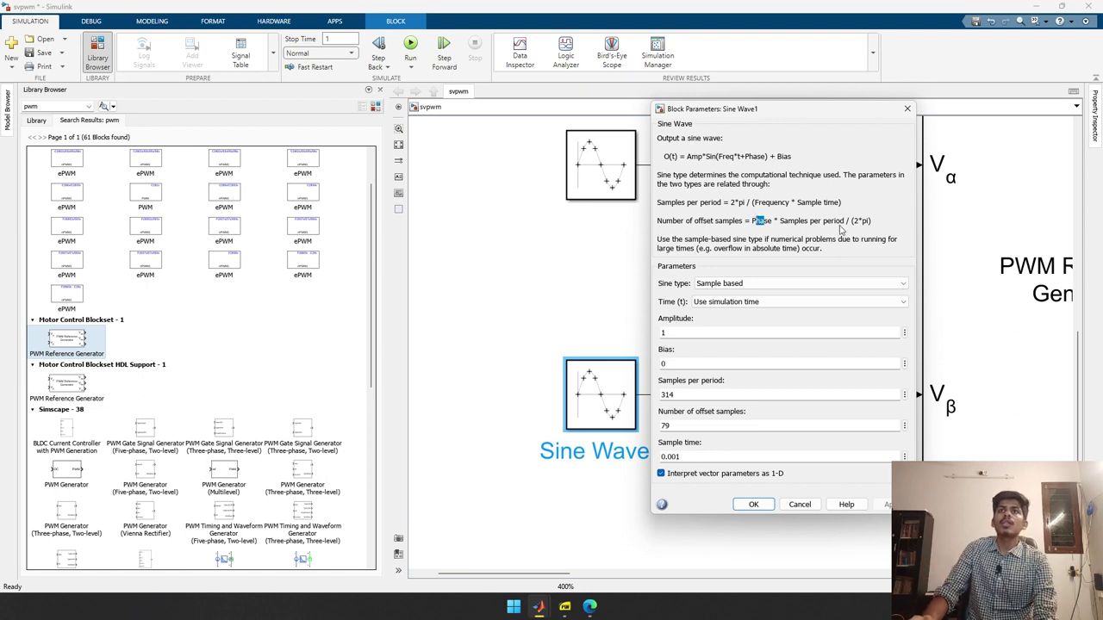
pyautogui.moveTo(795, 222); pyautogui.dragTo(825, 225)
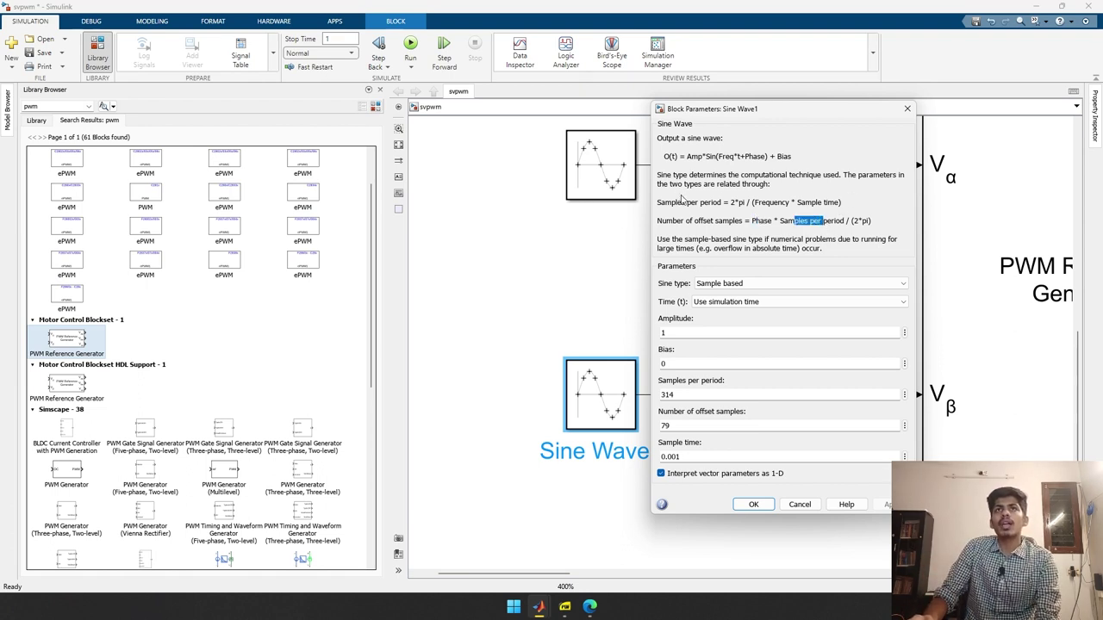
pyautogui.moveTo(664, 203); pyautogui.dragTo(800, 205)
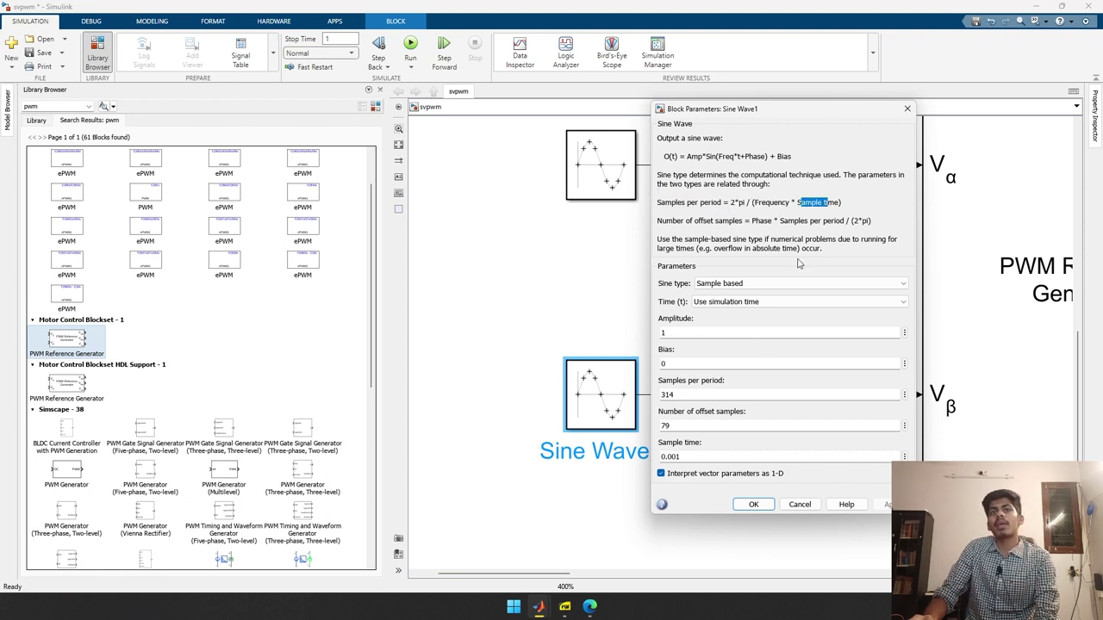
pyautogui.doubleClick(714, 458)
pyautogui.click(752, 505)
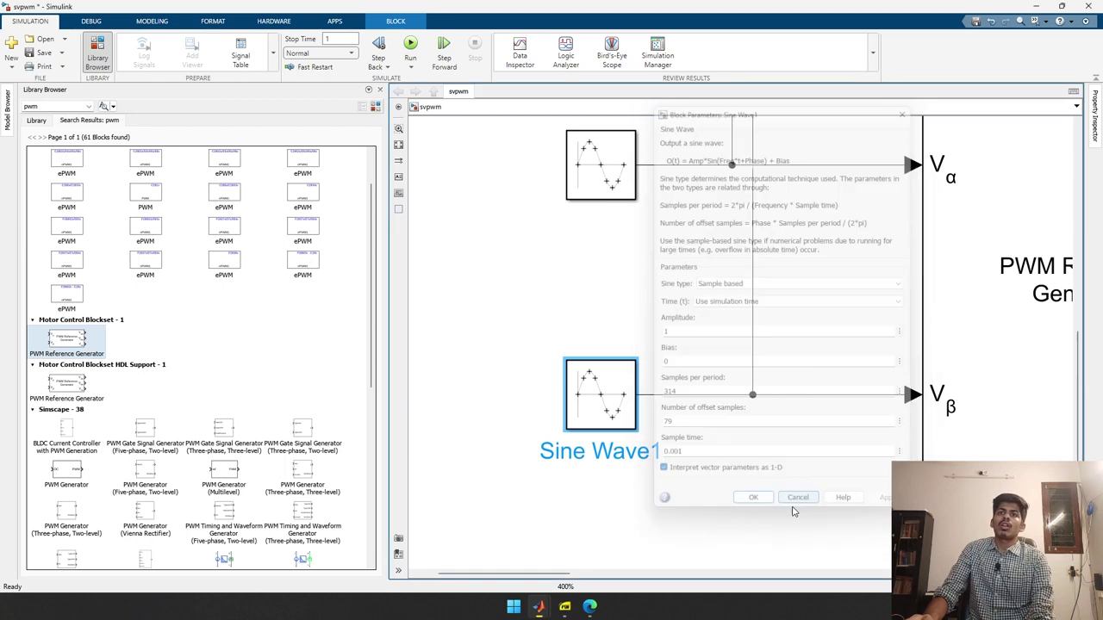
pyautogui.press('space')
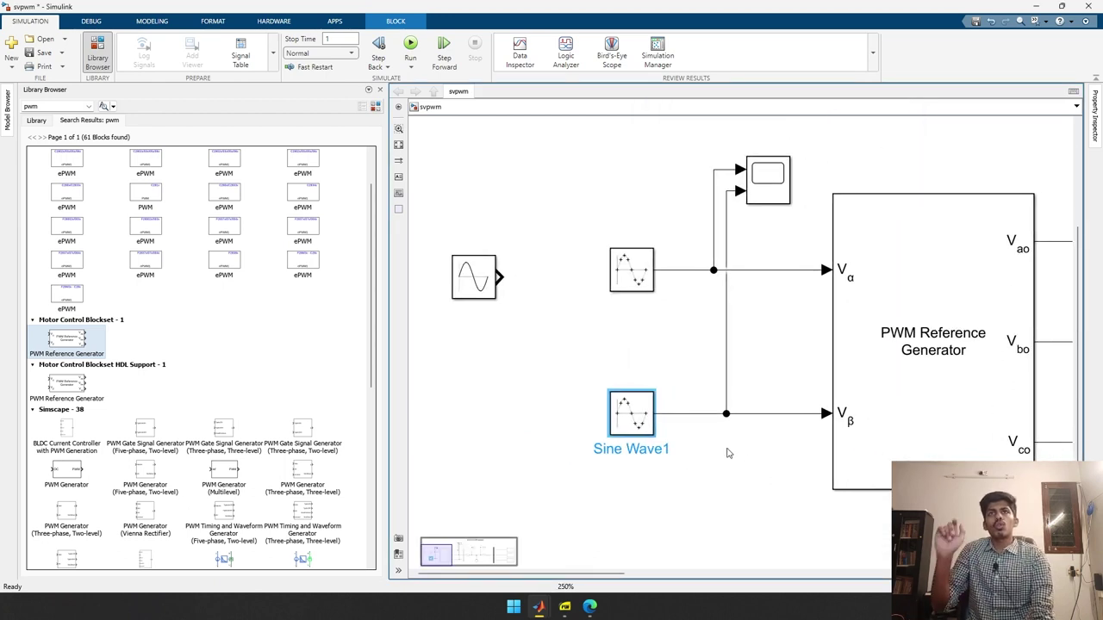
# Step: Delete the extra Sine Wave2 block and fit the diagram back into view
pyautogui.scroll(-1, 631, 254)
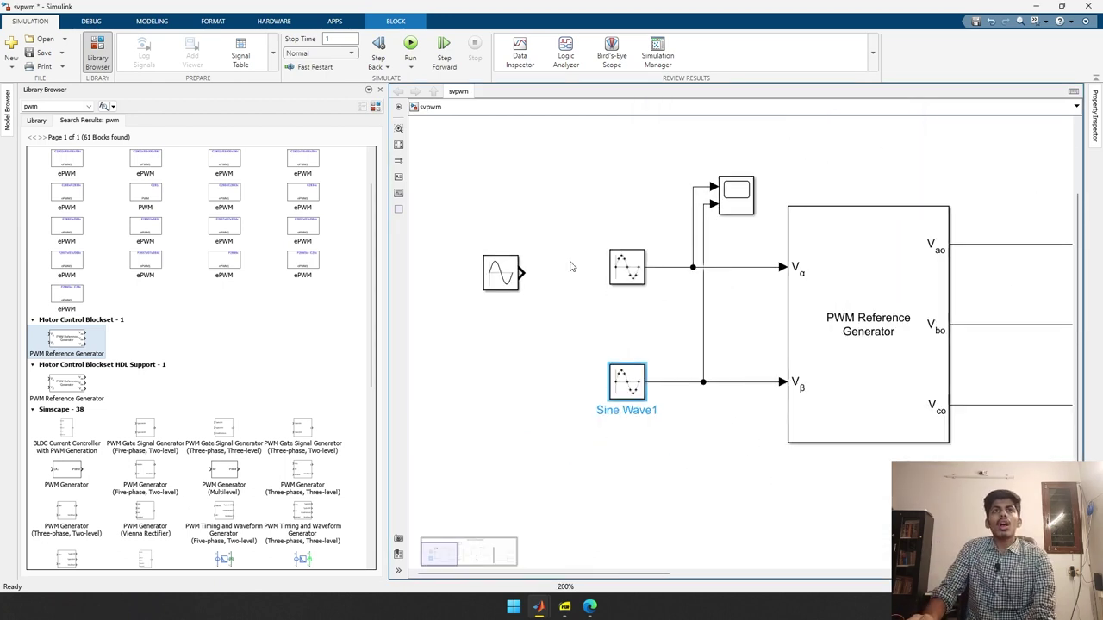
pyautogui.moveTo(552, 312); pyautogui.dragTo(454, 239)
pyautogui.press('Delete')
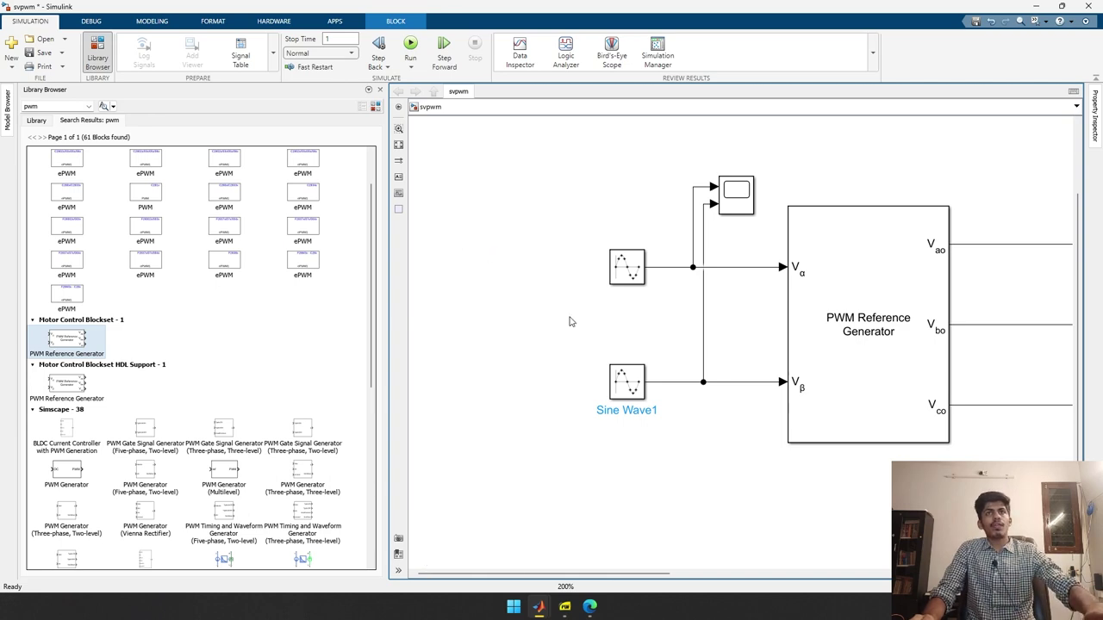
pyautogui.press('space')
# Step: View the two unit-amplitude sine inputs, a quarter period apart, on Scope1
pyautogui.doubleClick(698, 189)
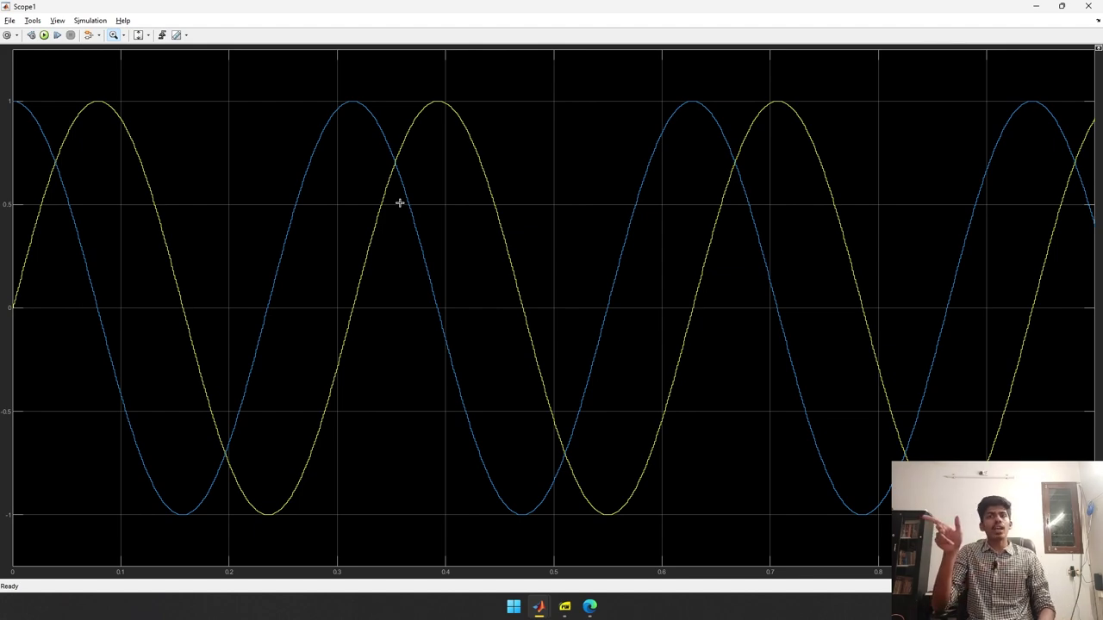
pyautogui.moveTo(497, 6); pyautogui.dragTo(546, 5)
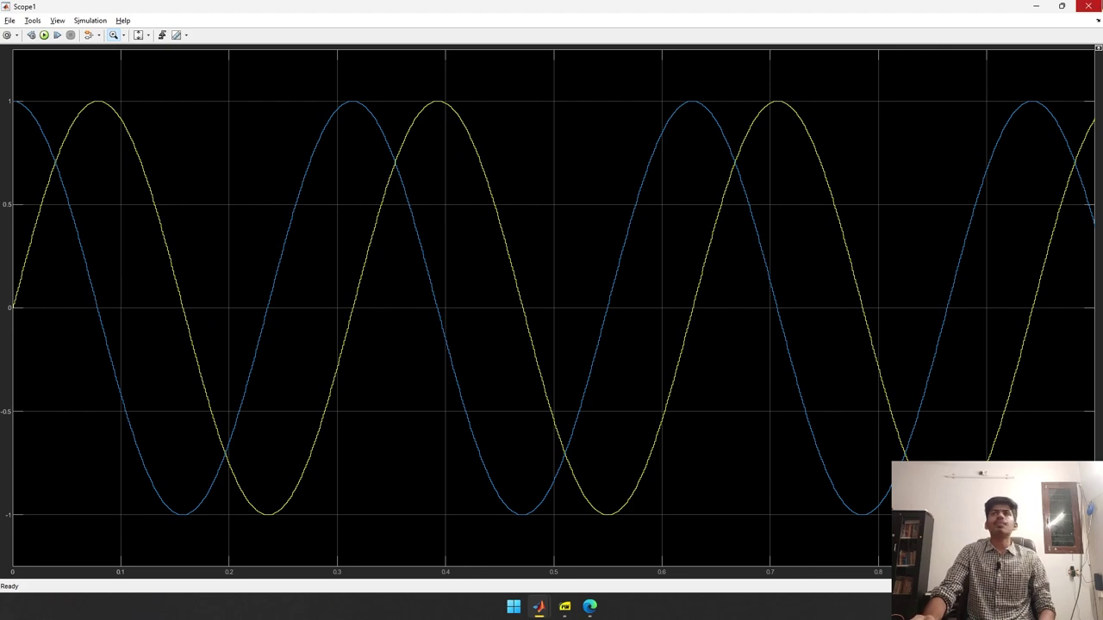
pyautogui.click(1088, 6)
# Step: Pan the model over to the three PWM Reference Generator output lines
pyautogui.moveTo(819, 345); pyautogui.dragTo(547, 354)
pyautogui.moveTo(771, 207); pyautogui.dragTo(773, 429)
pyautogui.moveTo(827, 299); pyautogui.dragTo(735, 410)
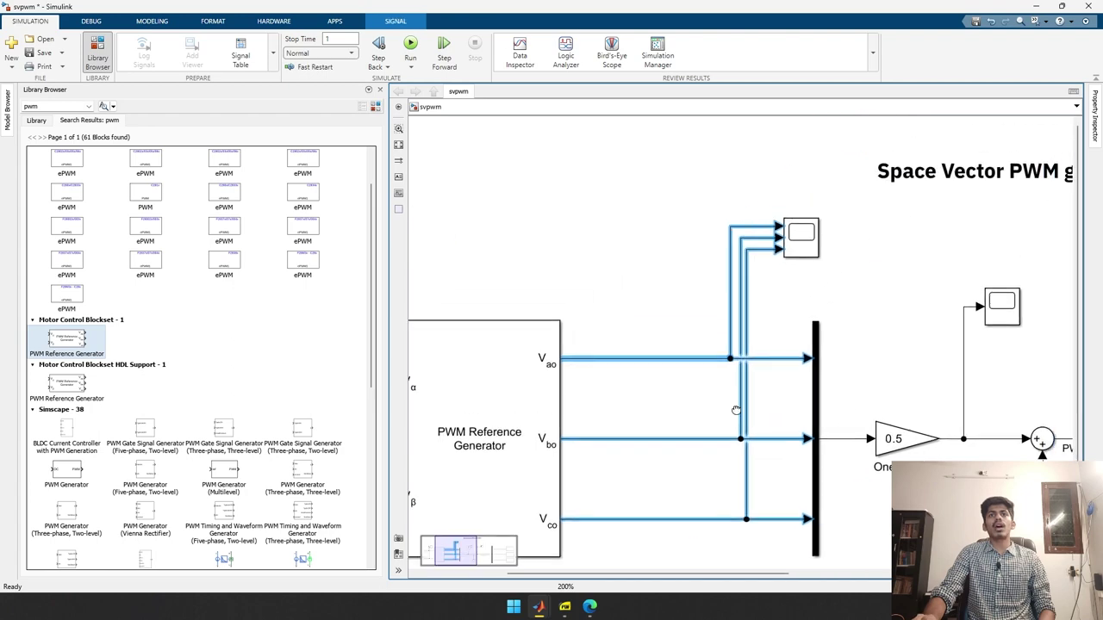
# Step: Show the PWM Reference Generator2 and Generator3 traces alongside the first on Scope2
pyautogui.click(661, 250)
pyautogui.moveTo(675, 357); pyautogui.dragTo(664, 340)
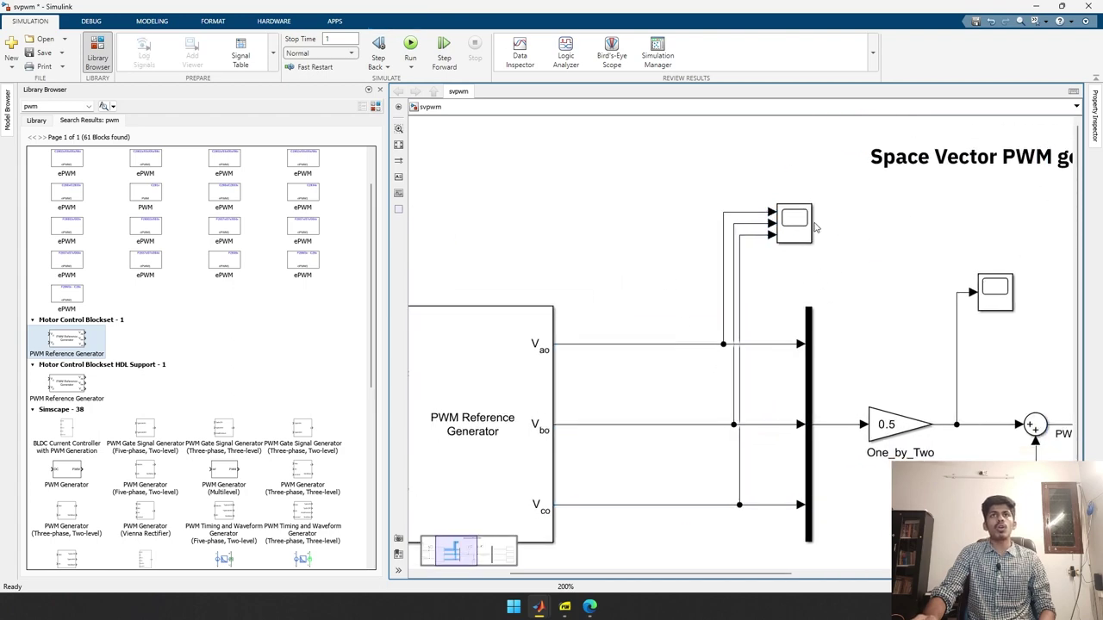
pyautogui.doubleClick(783, 215)
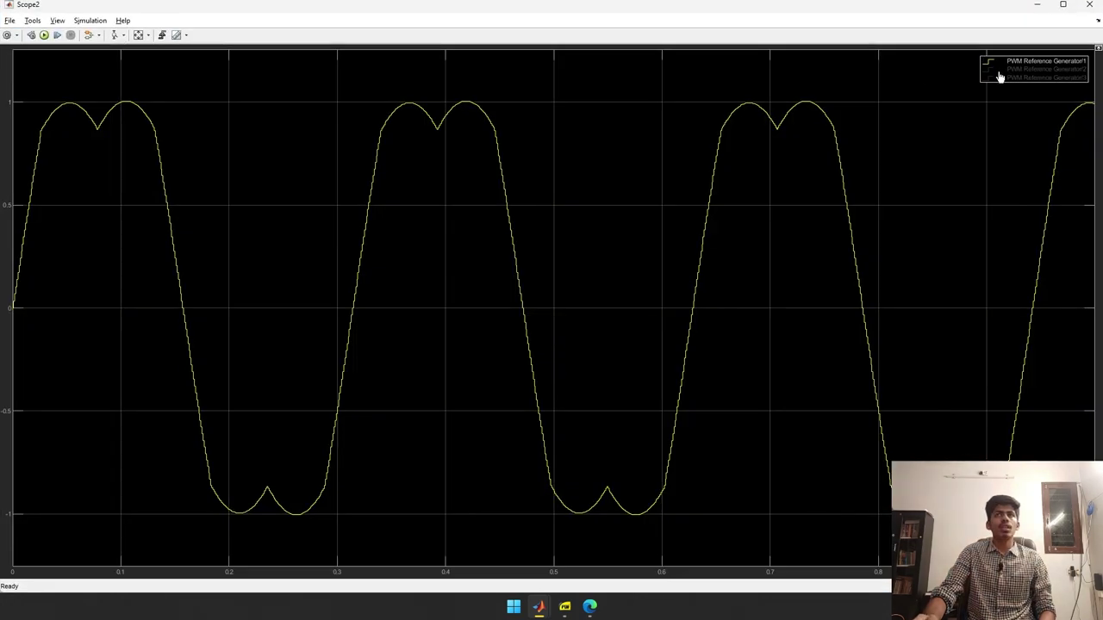
pyautogui.click(999, 77)
pyautogui.click(1010, 70)
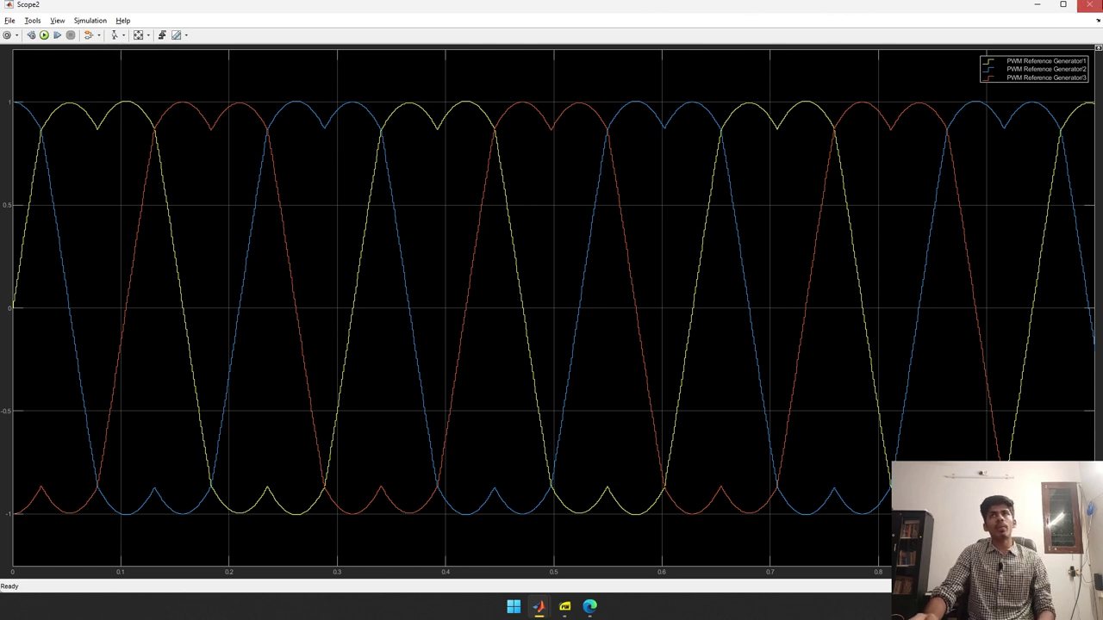
# Step: Close Scope2 and bring up the Wolfram Cloud PWM notebook
pyautogui.click(1089, 4)
pyautogui.moveTo(543, 603)
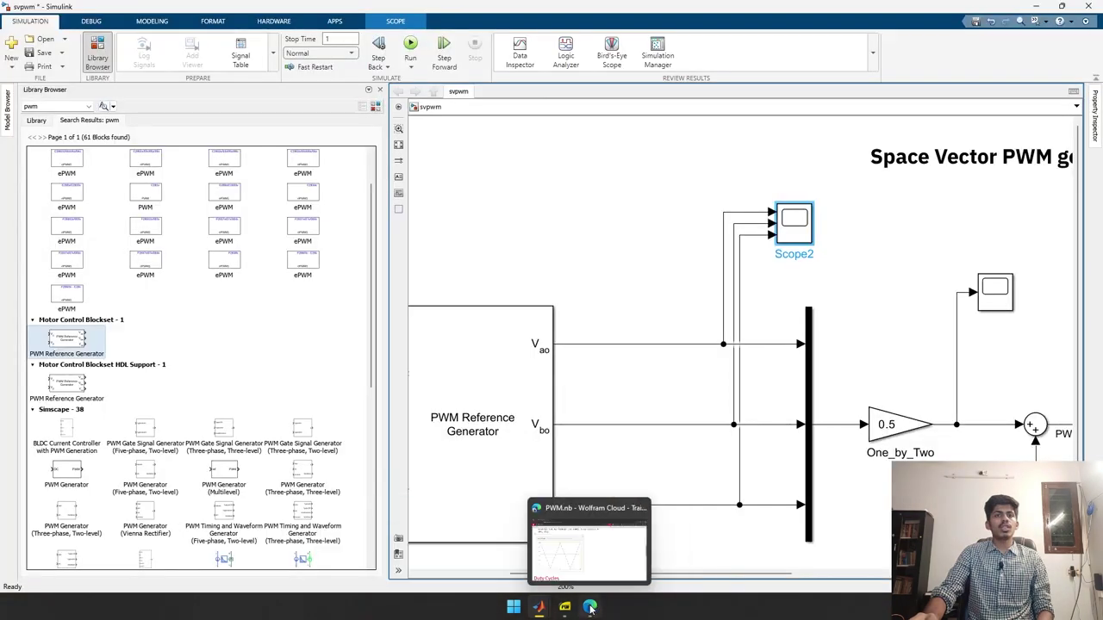
pyautogui.click(586, 603)
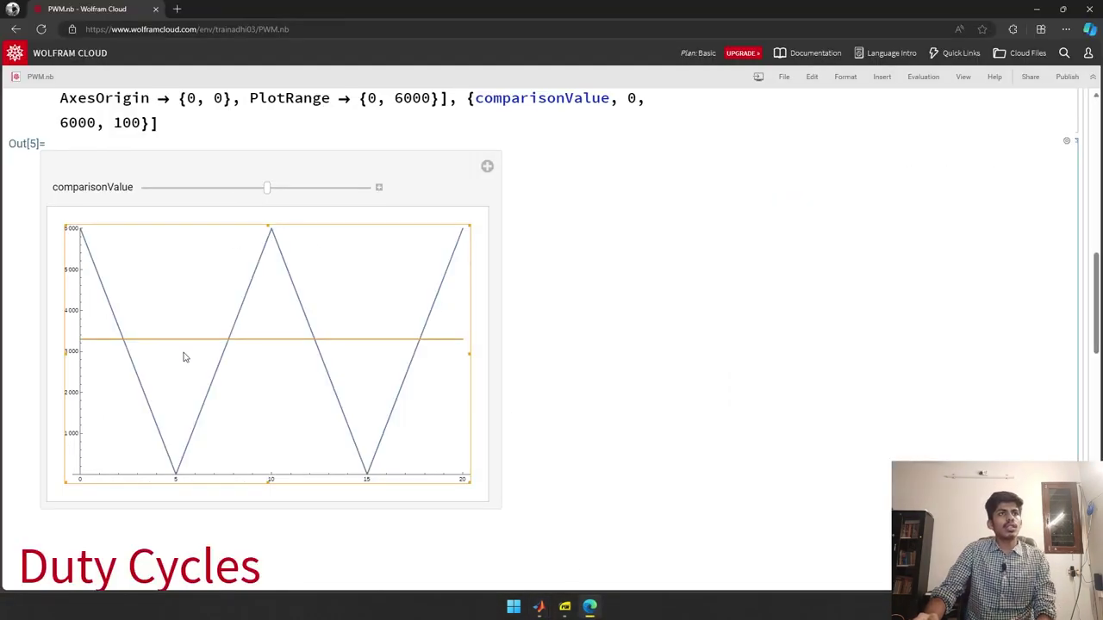
# Step: Lower the comparisonValue line to about 2200, then go back to the Simulink svpwm model
pyautogui.moveTo(266, 190); pyautogui.dragTo(228, 208)
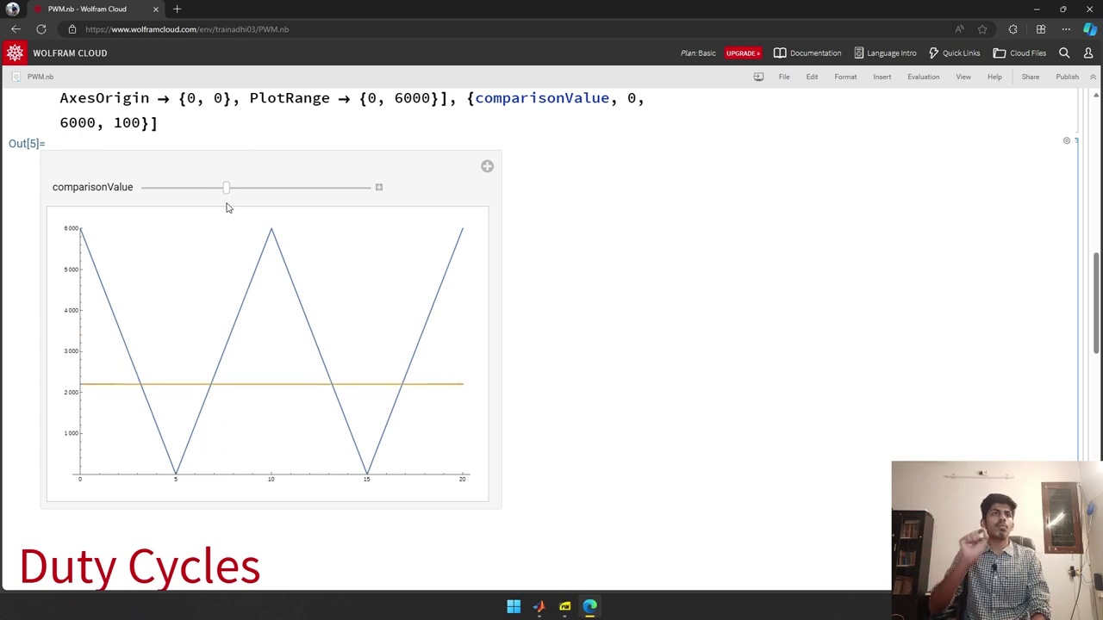
pyautogui.moveTo(538, 607)
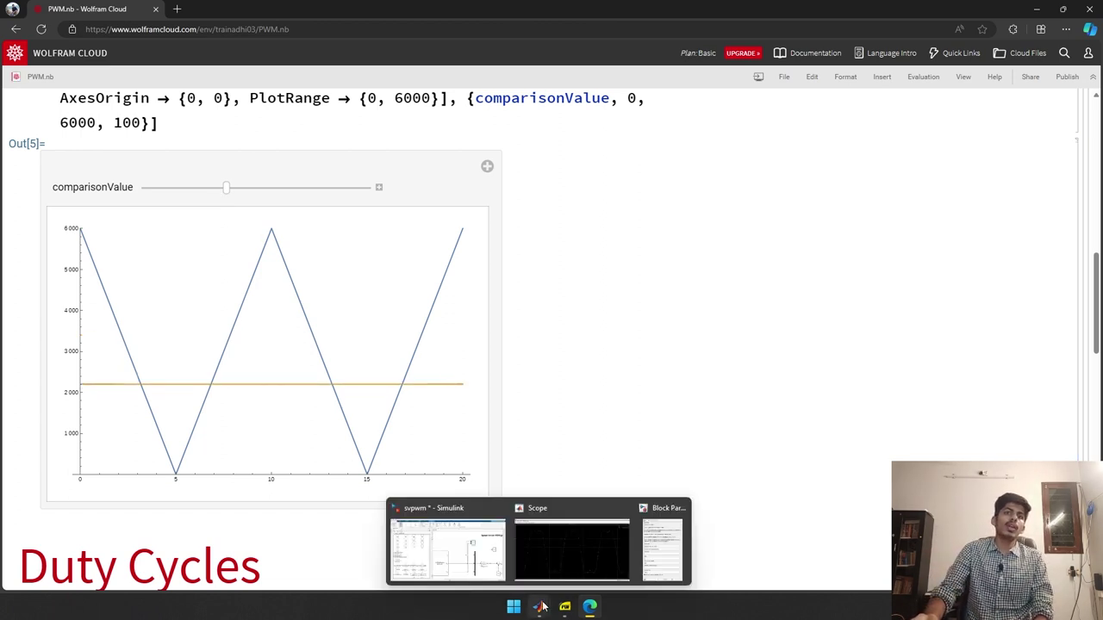
pyautogui.click(445, 543)
pyautogui.hscroll(10, 827, 422)
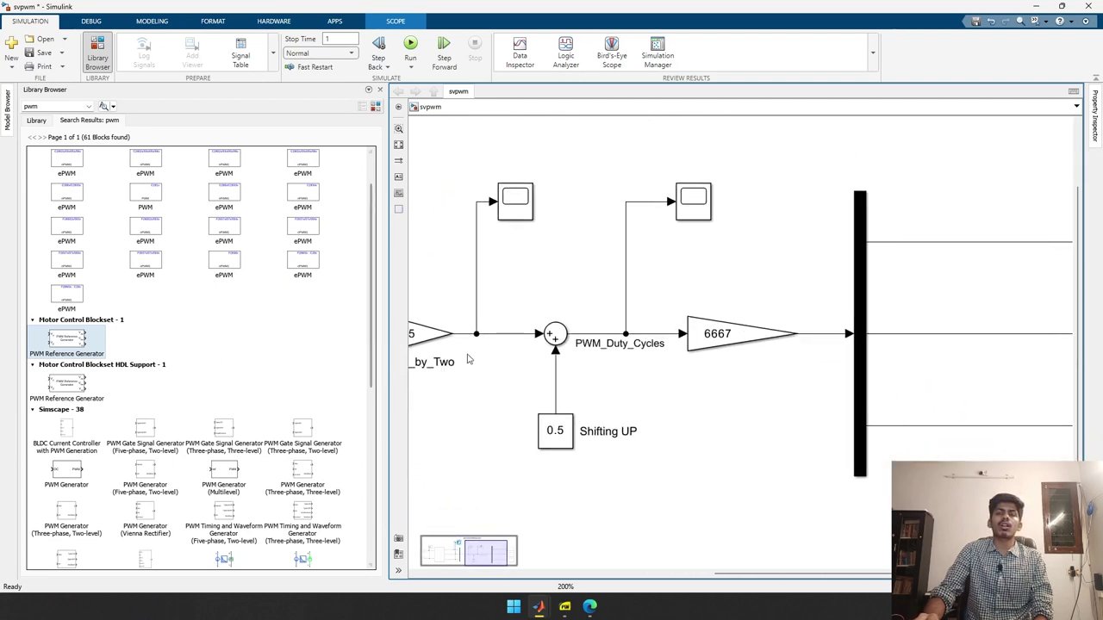
# Step: Select the three lines feeding the ePWM blocks, then show the manual's Action-Qualifier (AQ) Submodule section
pyautogui.moveTo(716, 205); pyautogui.dragTo(805, 491)
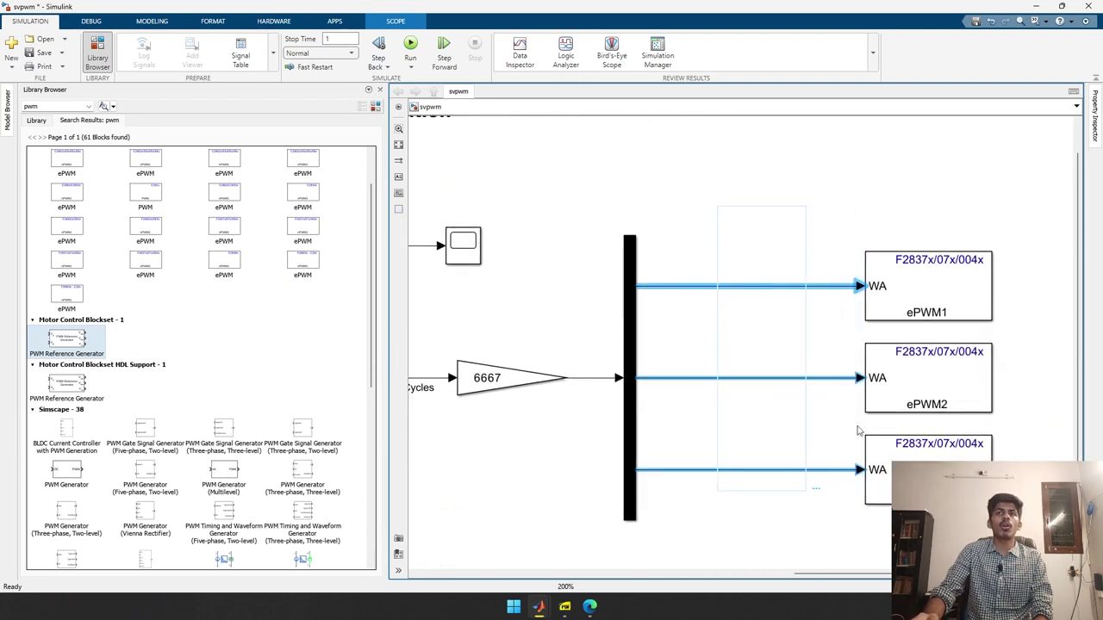
pyautogui.click(589, 607)
pyautogui.scroll(2, 696, 245)
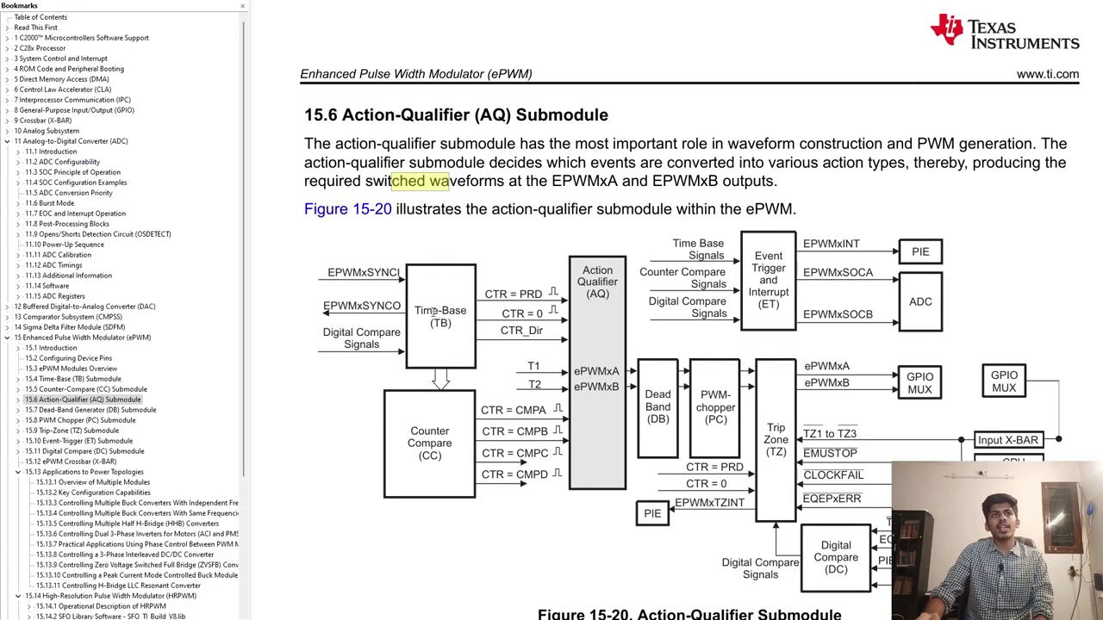
pyautogui.moveTo(434, 311); pyautogui.dragTo(447, 323)
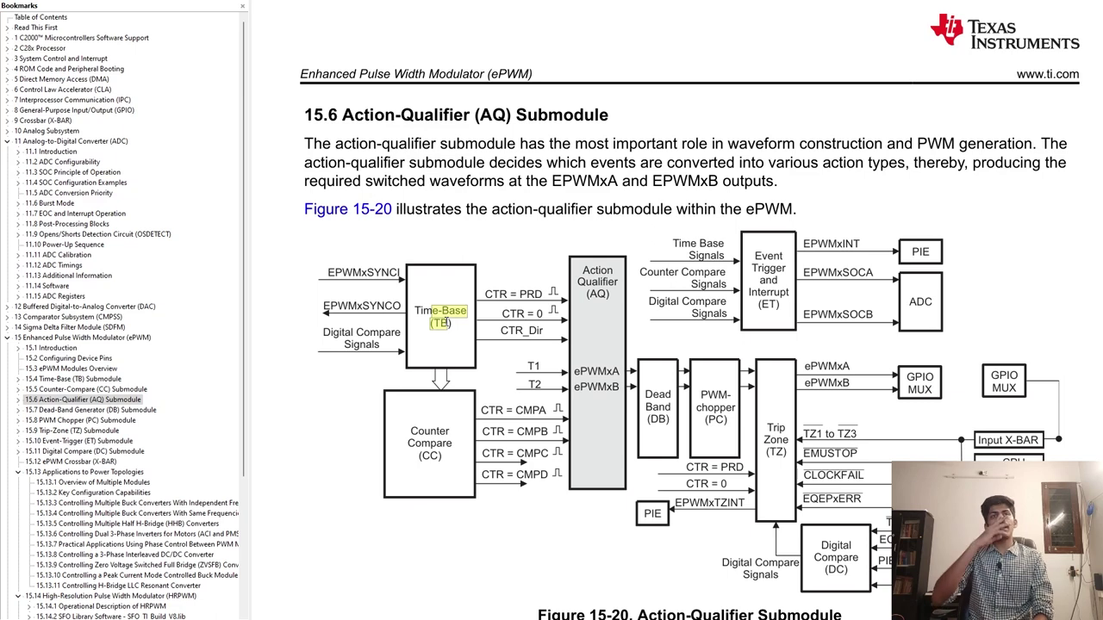
pyautogui.scroll(1, 433, 422)
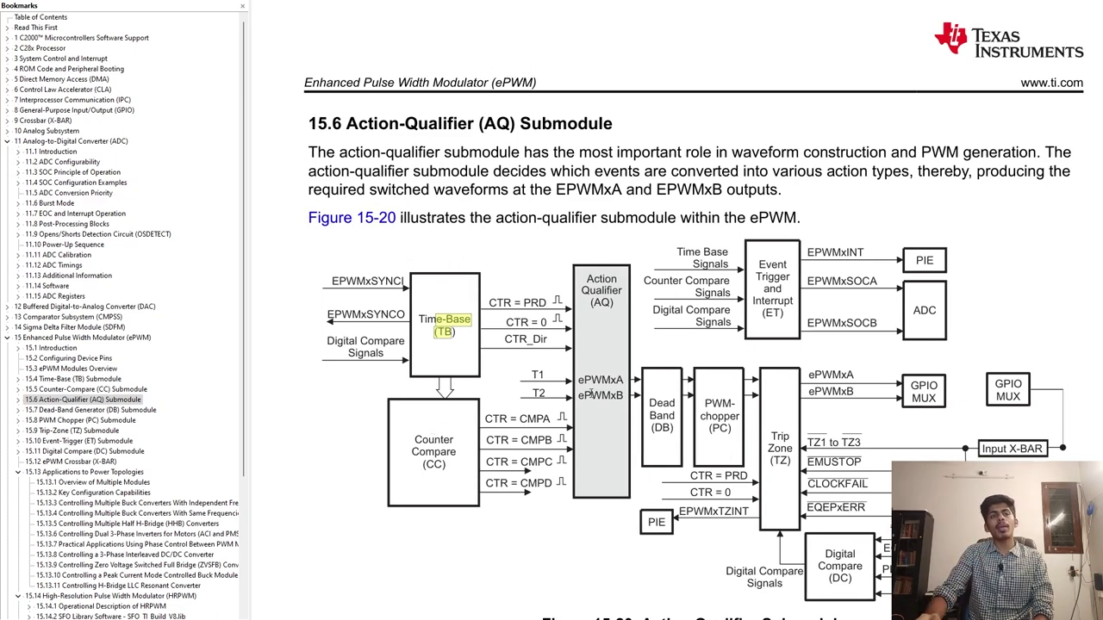
pyautogui.moveTo(433, 442); pyautogui.dragTo(450, 466)
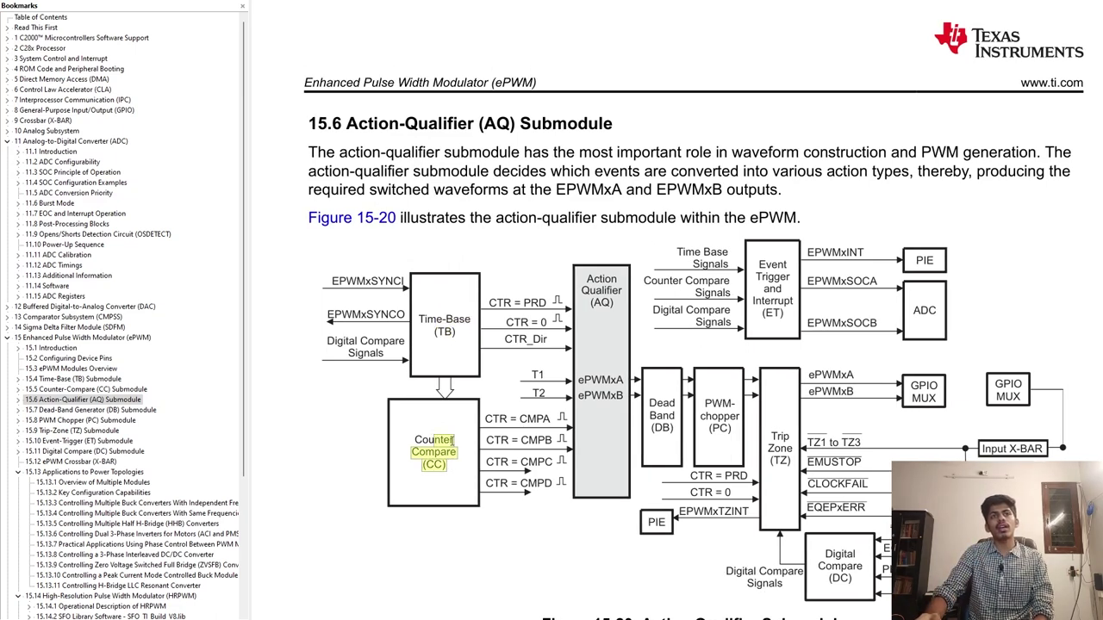
pyautogui.hscroll(3, 569, 258)
pyautogui.moveTo(492, 171); pyautogui.dragTo(509, 190)
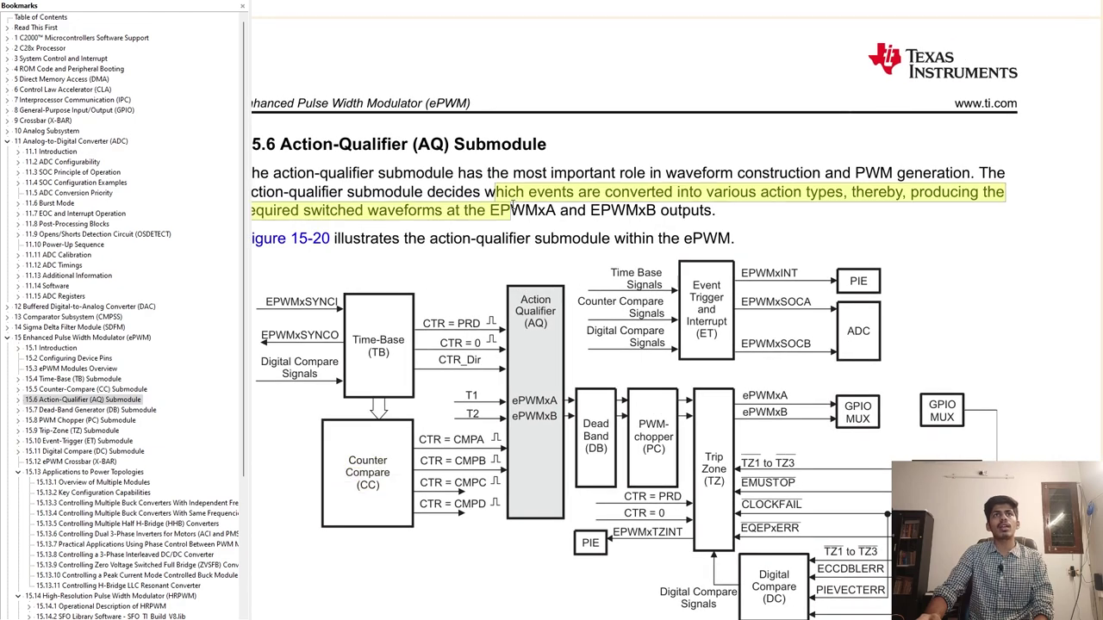
pyautogui.hscroll(2, 564, 220)
pyautogui.scroll(1, 564, 220)
pyautogui.hscroll(1, 564, 220)
pyautogui.scroll(1, 564, 220)
pyautogui.hscroll(-5, 445, 191)
pyautogui.scroll(1, 446, 190)
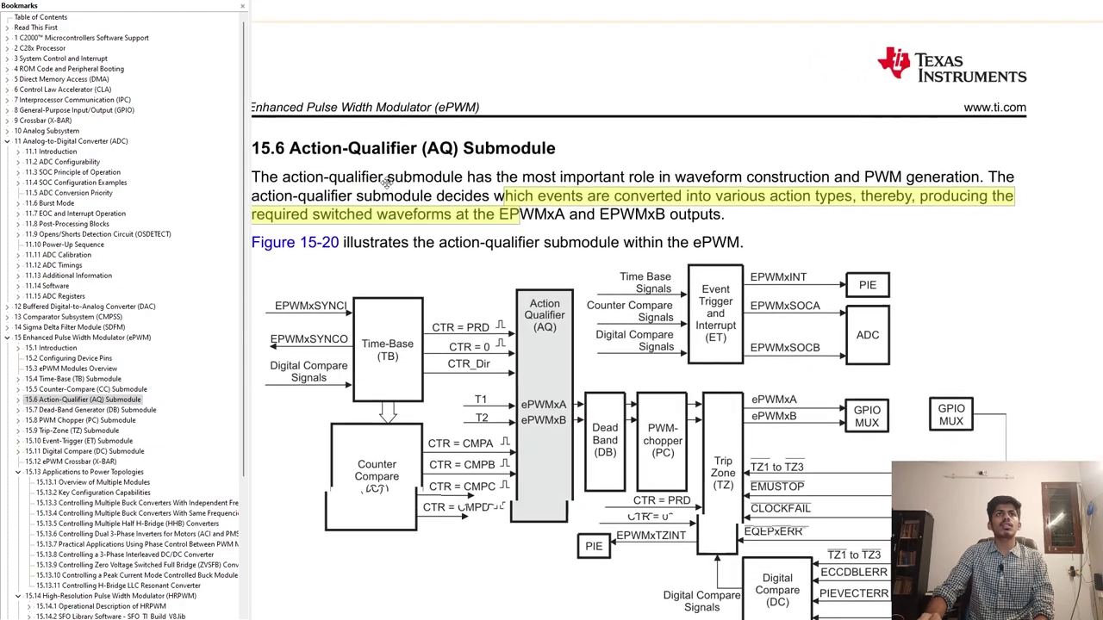
pyautogui.moveTo(387, 183); pyautogui.dragTo(1005, 166)
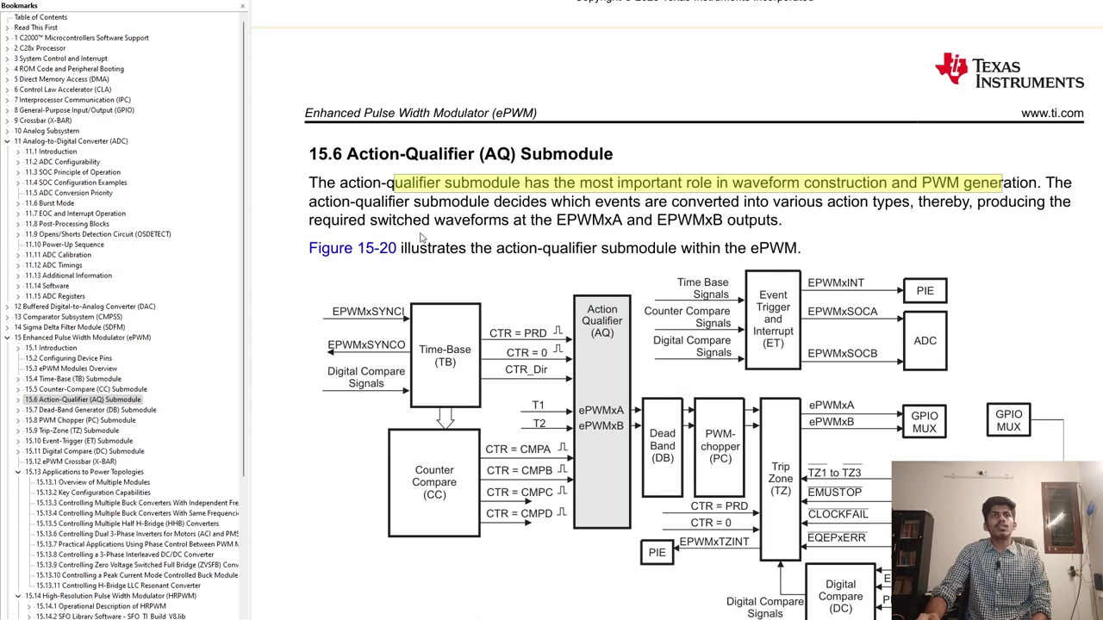
pyautogui.moveTo(585, 308); pyautogui.dragTo(608, 320)
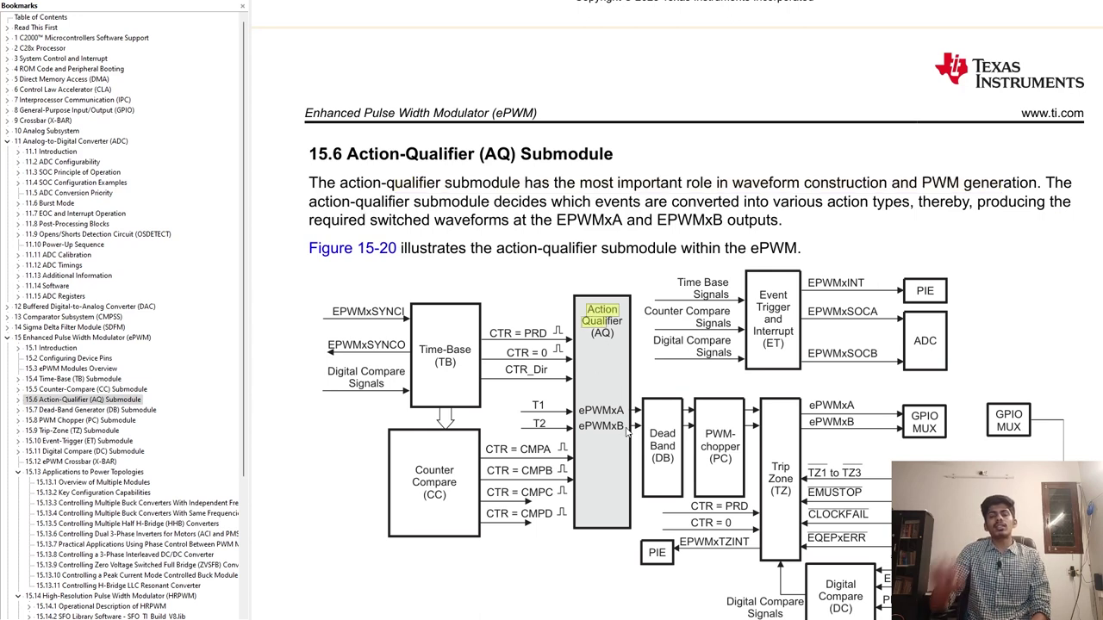